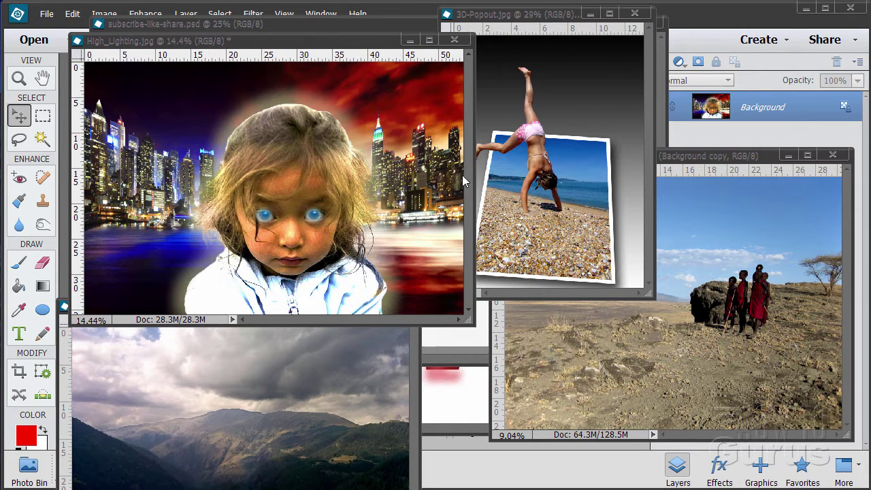
- Minimize the High_Lighting, 3D-Popout, Tanzania and mountains01 windows, and close description.jpg
{"action": "left_click", "coordinate": [409, 39]}
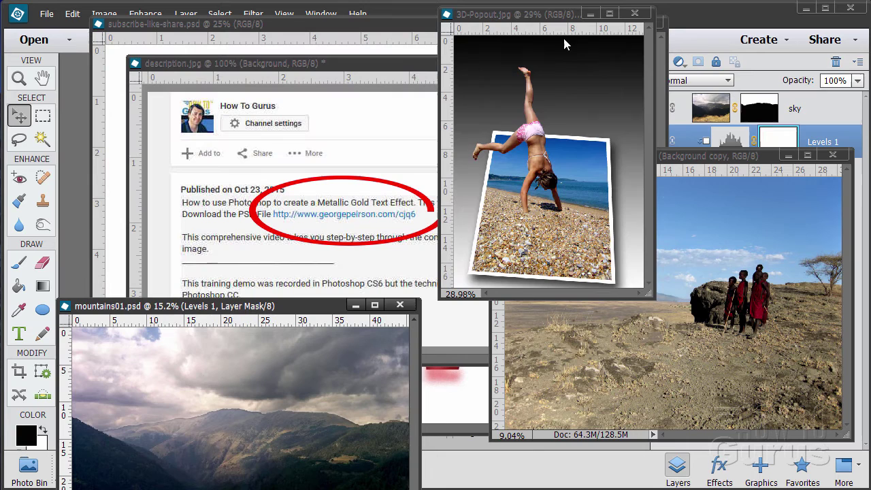
{"action": "left_click", "coordinate": [589, 13]}
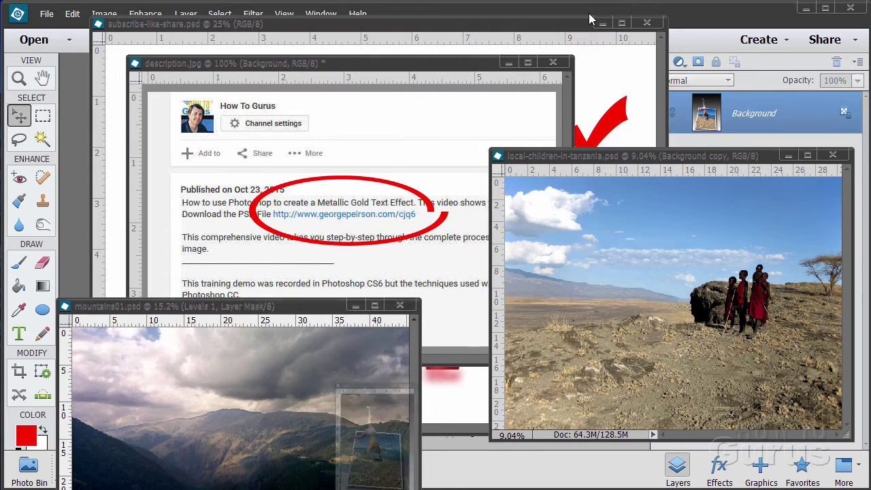
{"action": "left_click", "coordinate": [787, 155]}
{"action": "left_click", "coordinate": [355, 305]}
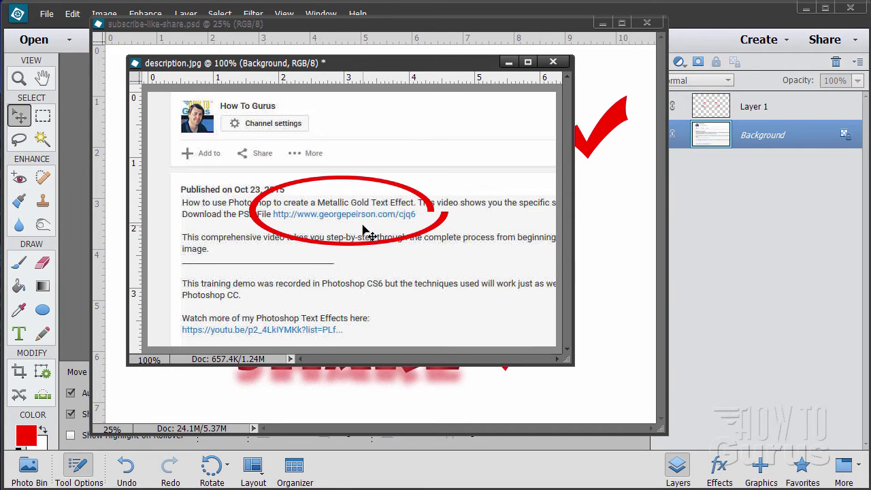
{"action": "left_click", "coordinate": [553, 62]}
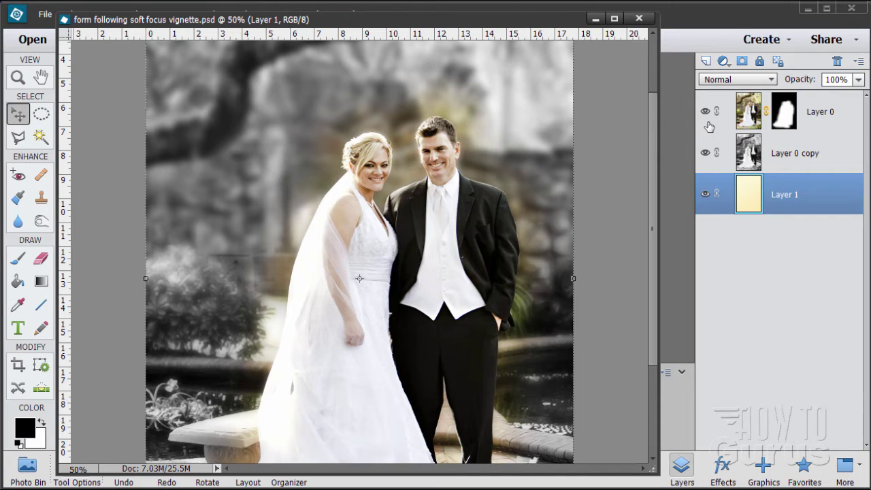
- Hide the grey Layer 0 copy so the couple shows as a vignette on cream
{"action": "left_click", "coordinate": [705, 153]}
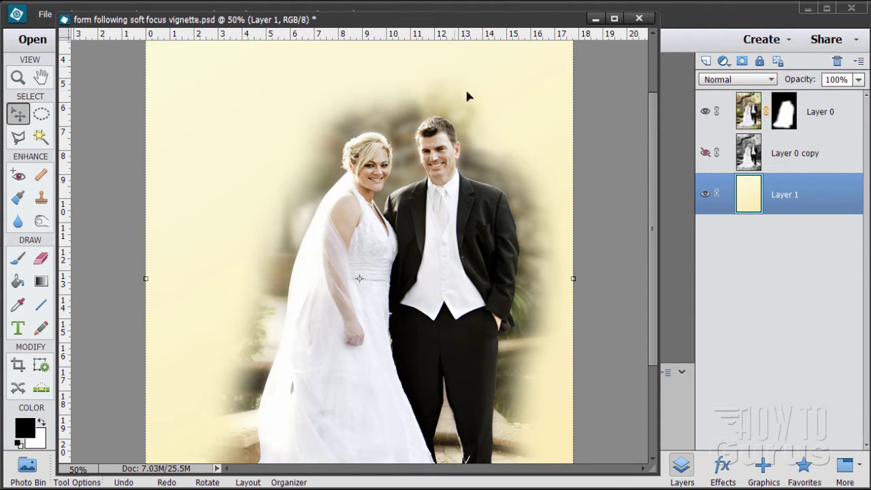
- Hide the cream Layer 1 and delete Layer 0's layer mask
{"action": "left_click", "coordinate": [705, 195]}
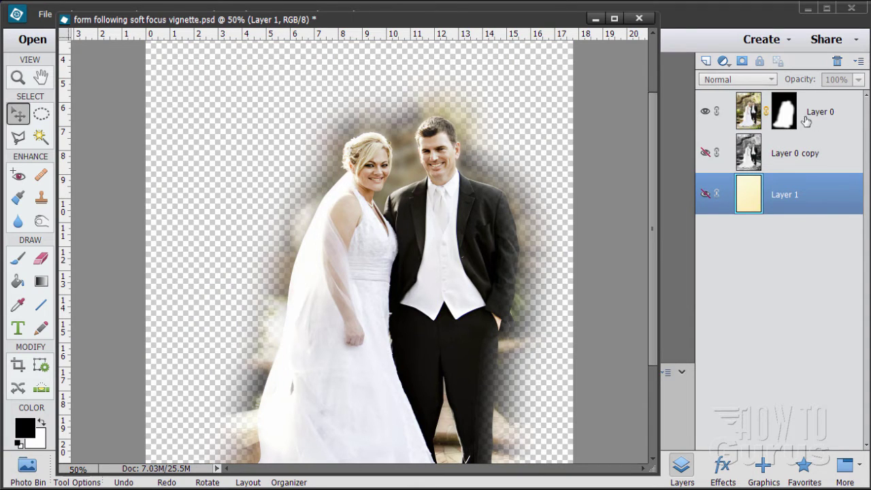
{"action": "left_click", "coordinate": [786, 115]}
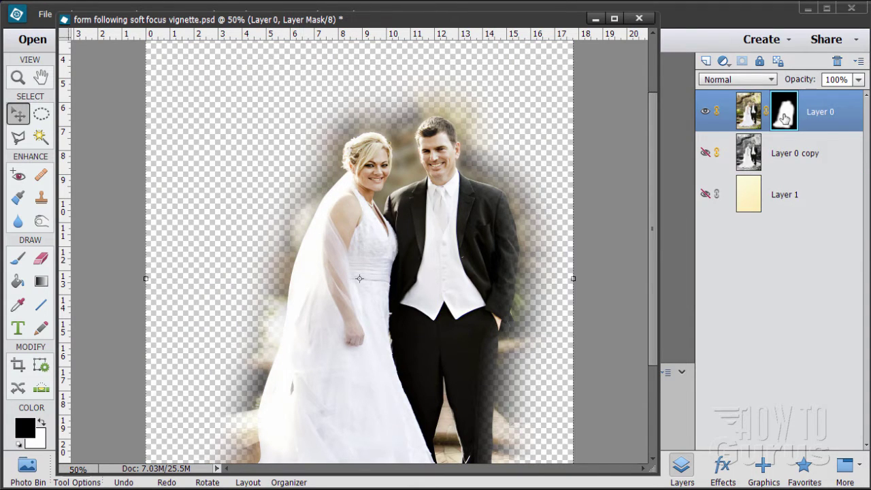
{"action": "right_click", "coordinate": [785, 118]}
{"action": "left_click", "coordinate": [798, 147]}
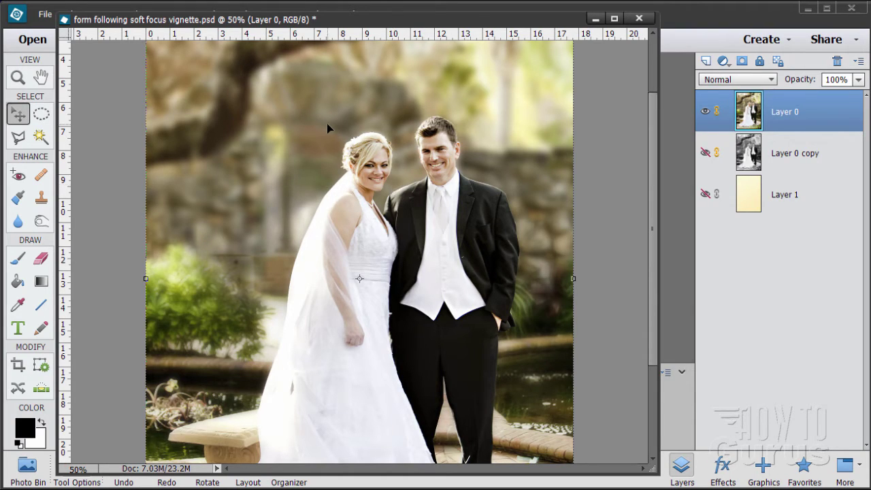
- Zoom in to 200% on the bride's face
{"action": "left_click", "coordinate": [21, 141]}
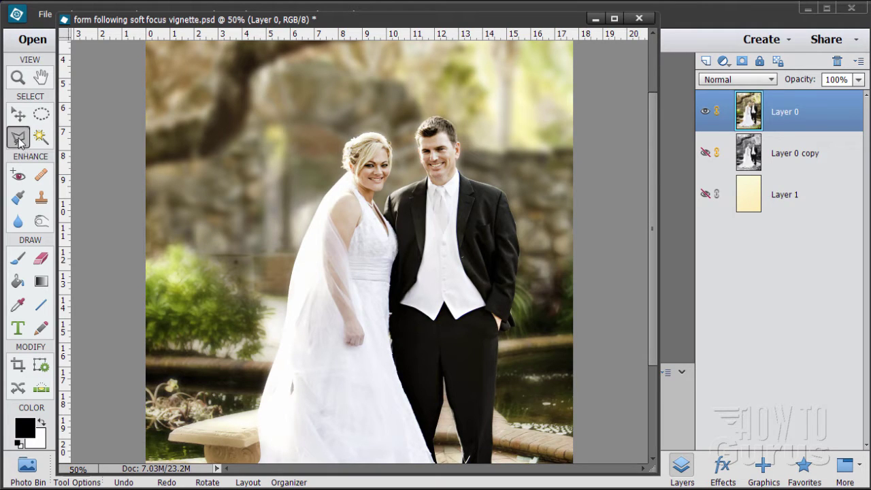
{"action": "left_click", "coordinate": [19, 77]}
{"action": "left_click", "coordinate": [344, 155]}
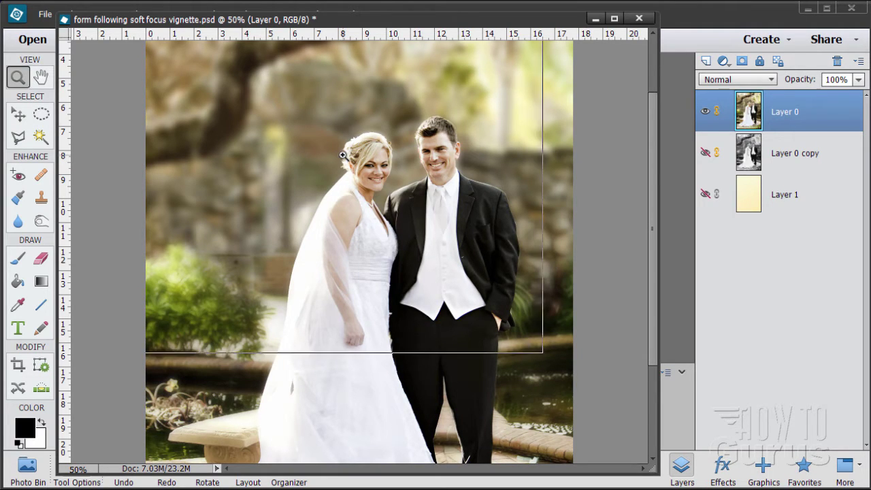
{"action": "left_click", "coordinate": [343, 155]}
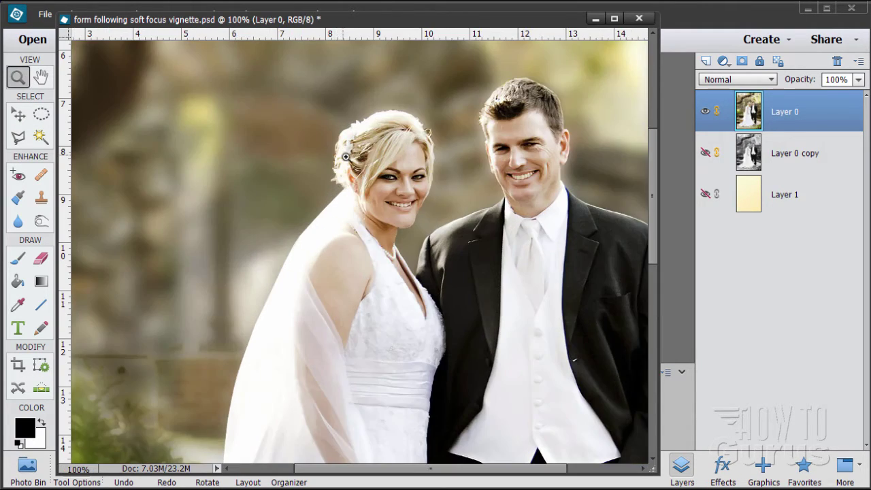
{"action": "left_click", "coordinate": [428, 179]}
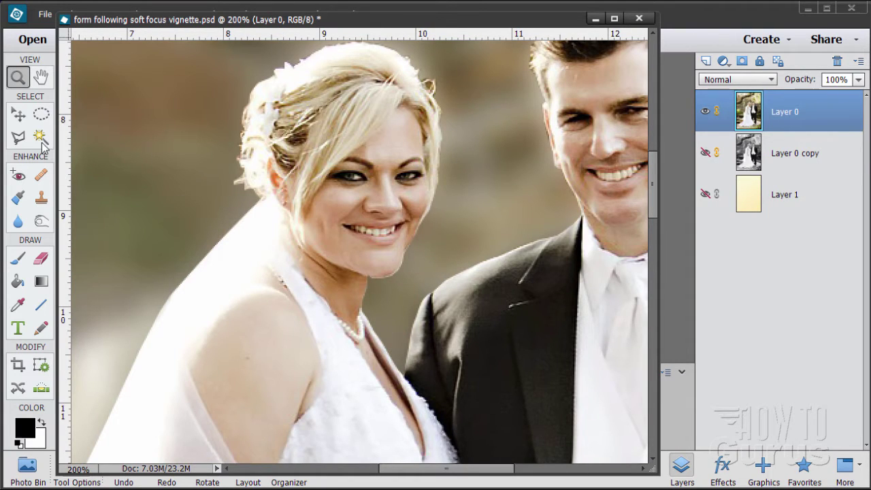
- Lasso-trace along the bride's dress edge and neckline, panning to continue the outline
{"action": "left_click", "coordinate": [18, 138]}
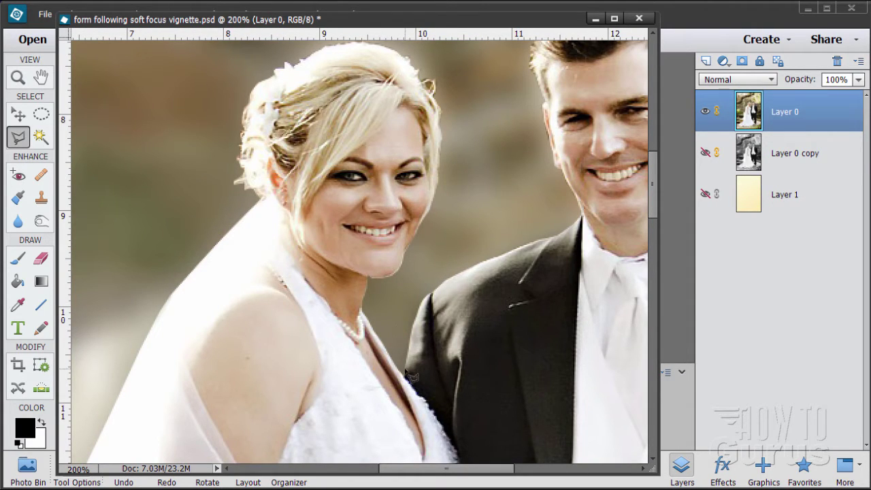
{"action": "left_click_drag", "start_coordinate": [397, 370], "coordinate": [382, 338]}
{"action": "mouse_move", "coordinate": [364, 310]}
{"action": "left_mouse_down"}
{"action": "mouse_move", "coordinate": [370, 282]}
{"action": "mouse_move", "coordinate": [396, 281]}
{"action": "mouse_move", "coordinate": [408, 267]}
{"action": "mouse_move", "coordinate": [439, 208]}
{"action": "mouse_move", "coordinate": [449, 159]}
{"action": "mouse_move", "coordinate": [432, 74]}
{"action": "left_mouse_up"}
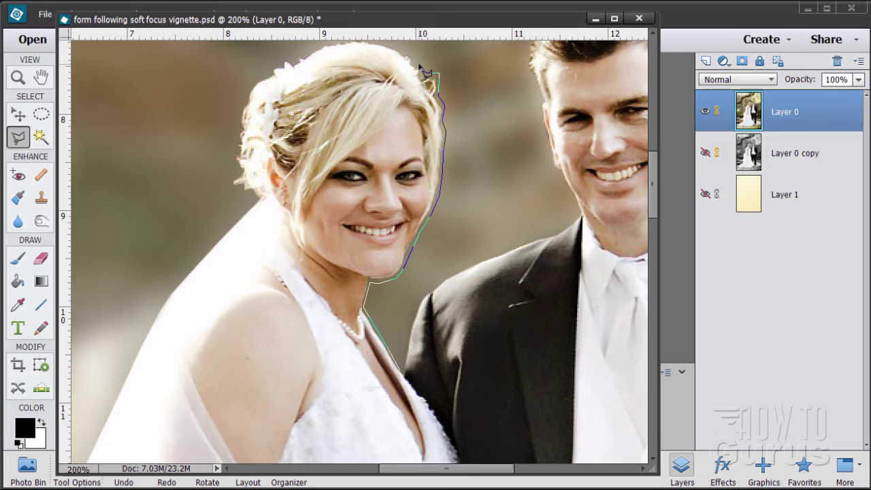
{"action": "mouse_move", "coordinate": [419, 63]}
{"action": "left_mouse_down"}
{"action": "mouse_move", "coordinate": [479, 214]}
{"action": "mouse_move", "coordinate": [519, 224]}
{"action": "mouse_move", "coordinate": [503, 211]}
{"action": "mouse_move", "coordinate": [443, 200]}
{"action": "mouse_move", "coordinate": [360, 238]}
{"action": "mouse_move", "coordinate": [342, 268]}
{"action": "mouse_move", "coordinate": [336, 337]}
{"action": "mouse_move", "coordinate": [354, 363]}
{"action": "mouse_move", "coordinate": [319, 401]}
{"action": "mouse_move", "coordinate": [313, 315]}
{"action": "mouse_move", "coordinate": [352, 179]}
{"action": "mouse_move", "coordinate": [350, 196]}
{"action": "mouse_move", "coordinate": [279, 277]}
{"action": "mouse_move", "coordinate": [218, 410]}
{"action": "mouse_move", "coordinate": [233, 342]}
{"action": "mouse_move", "coordinate": [312, 175]}
{"action": "mouse_move", "coordinate": [313, 208]}
{"action": "mouse_move", "coordinate": [281, 281]}
{"action": "mouse_move", "coordinate": [254, 415]}
{"action": "mouse_move", "coordinate": [257, 182]}
{"action": "mouse_move", "coordinate": [260, 229]}
{"action": "mouse_move", "coordinate": [245, 326]}
{"action": "left_mouse_up"}
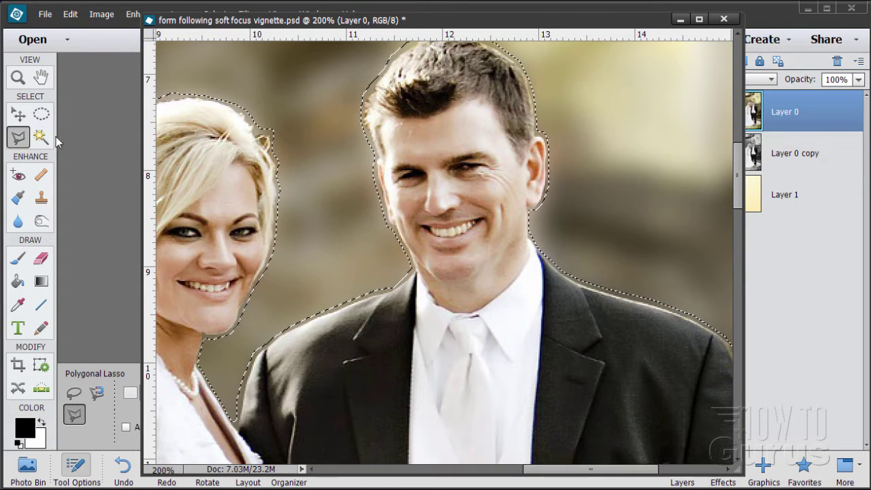
{"action": "left_click", "coordinate": [19, 79]}
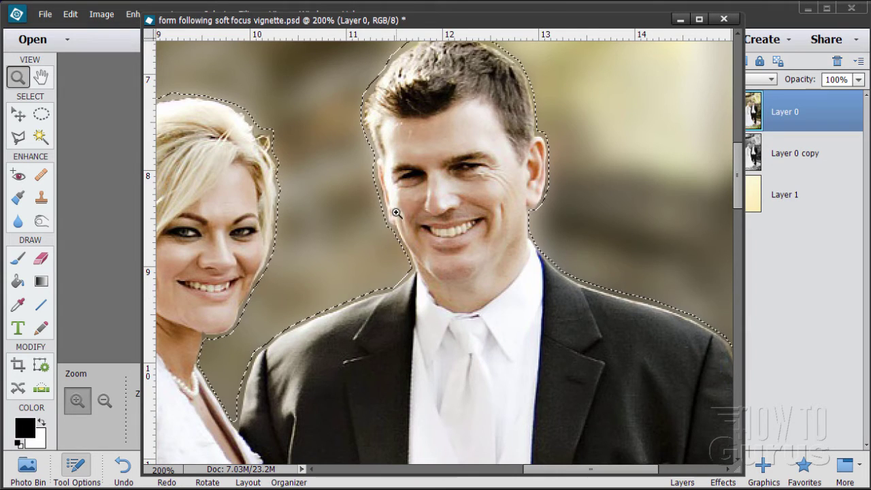
{"action": "left_click", "coordinate": [370, 245], "text": "alt"}
{"action": "left_click", "coordinate": [367, 257], "text": "alt"}
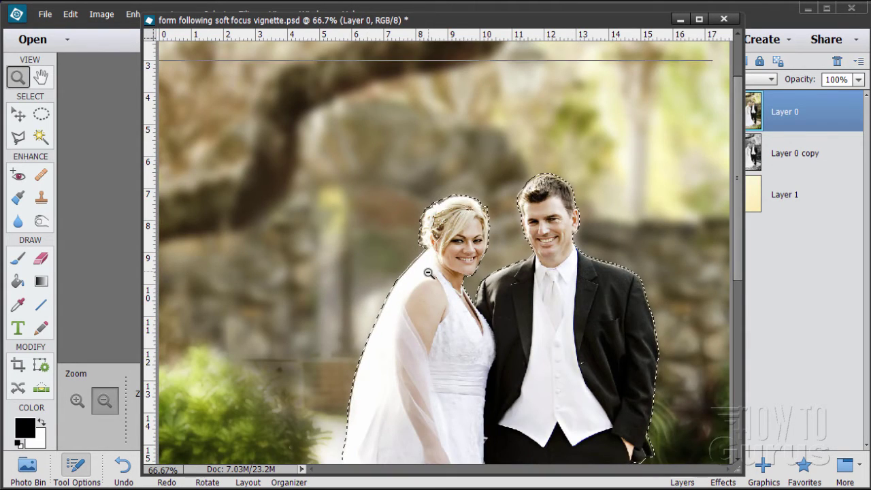
{"action": "left_click", "coordinate": [366, 255], "text": "alt"}
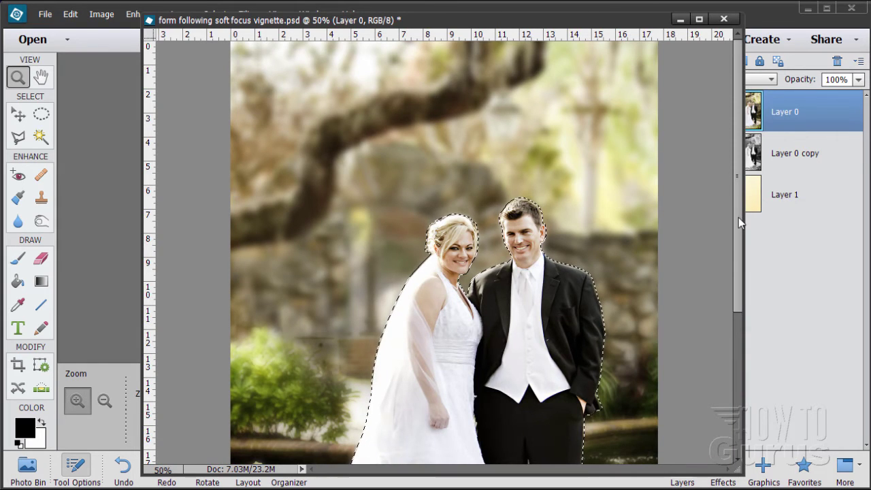
{"action": "left_click_drag", "start_coordinate": [738, 218], "coordinate": [742, 381]}
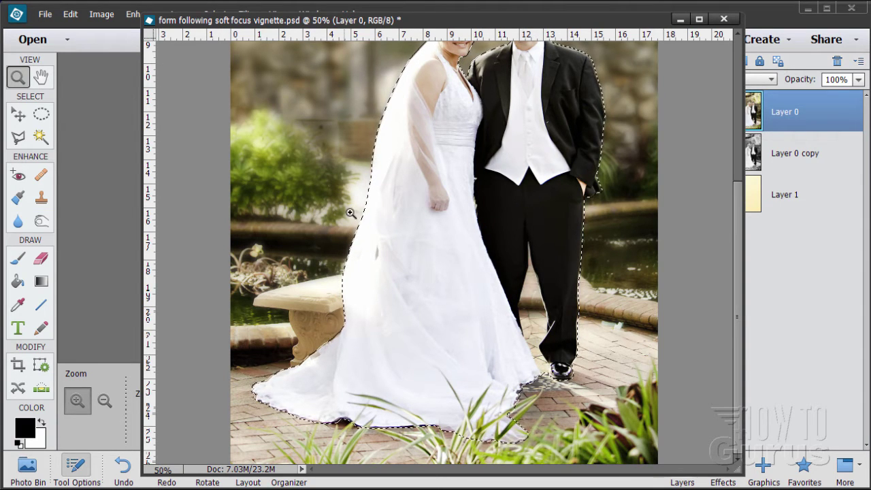
{"action": "left_click_drag", "start_coordinate": [736, 236], "coordinate": [738, 150]}
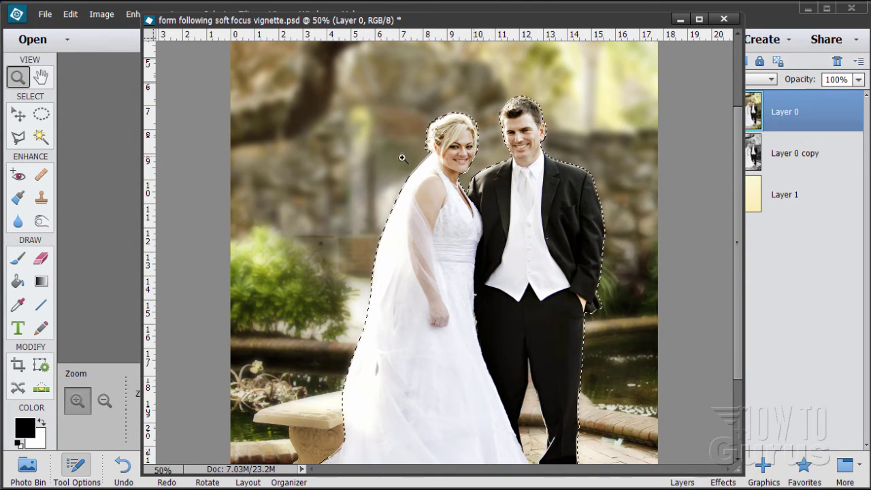
{"action": "key", "text": "v"}
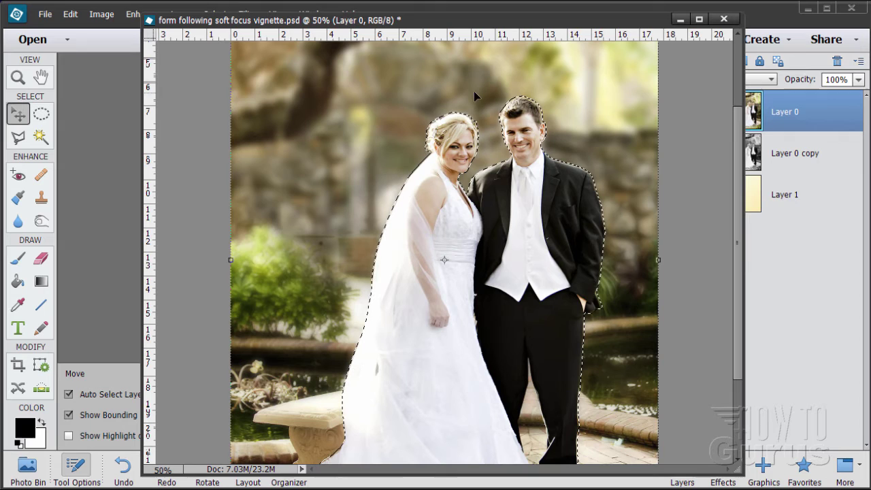
- Expand the couple's selection outward by 50 pixels with Select > Modify > Expand
{"action": "left_click_drag", "start_coordinate": [430, 20], "coordinate": [352, 46]}
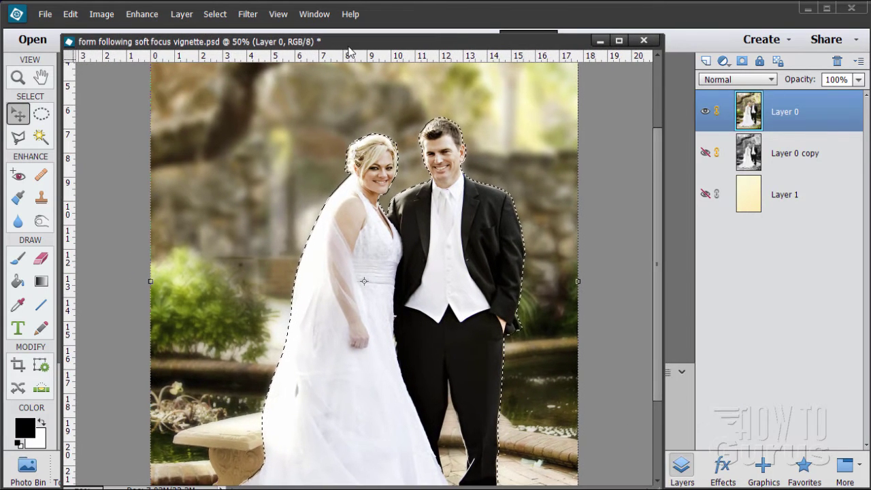
{"action": "left_click", "coordinate": [215, 14]}
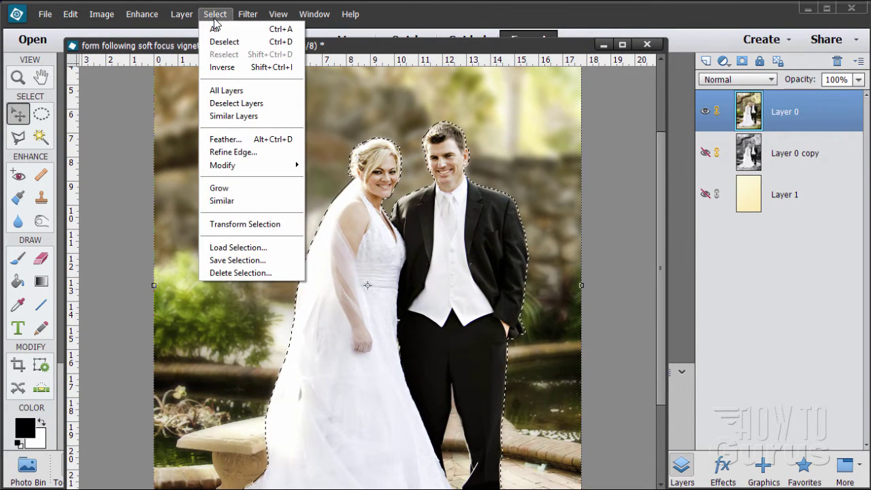
{"action": "mouse_move", "coordinate": [236, 165]}
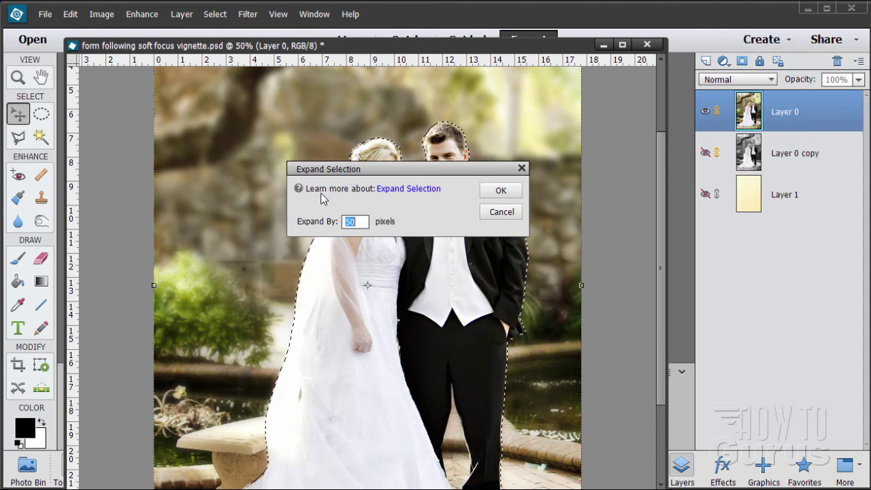
{"action": "left_click_drag", "start_coordinate": [436, 170], "coordinate": [539, 262]}
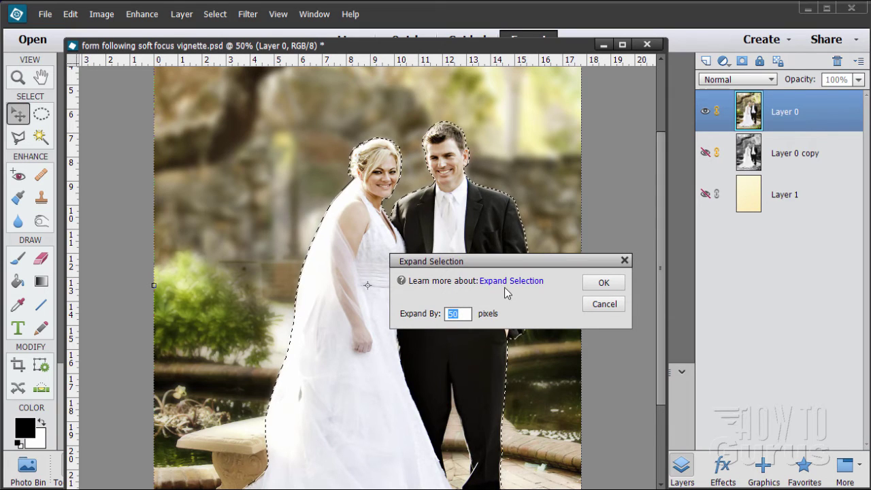
{"action": "left_click", "coordinate": [453, 315]}
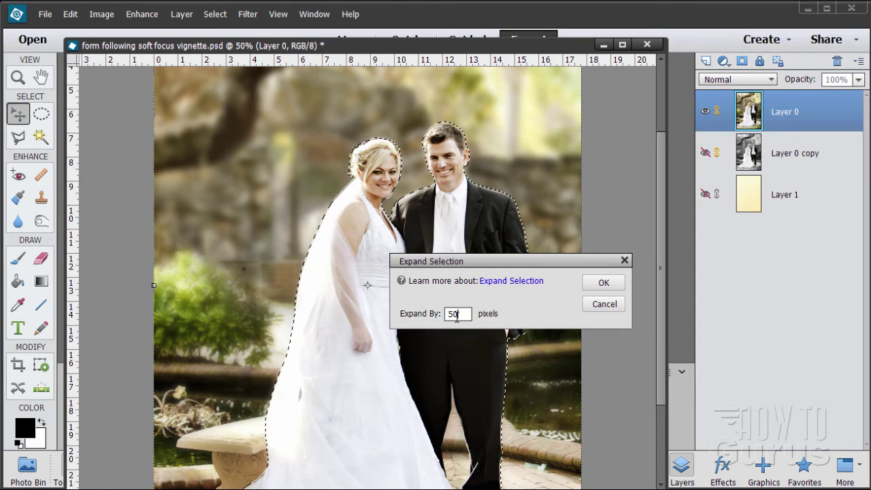
{"action": "left_click", "coordinate": [598, 286]}
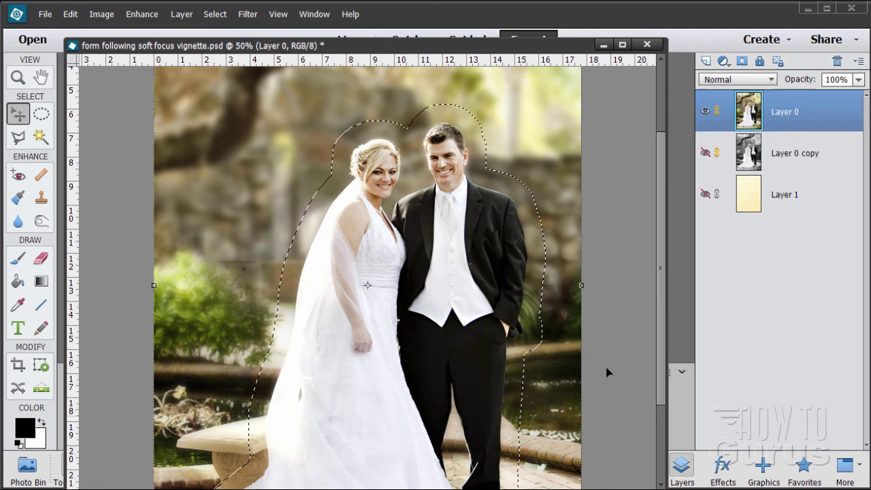
{"action": "scroll", "coordinate": [661, 299], "scroll_direction": "down", "scroll_amount": 5}
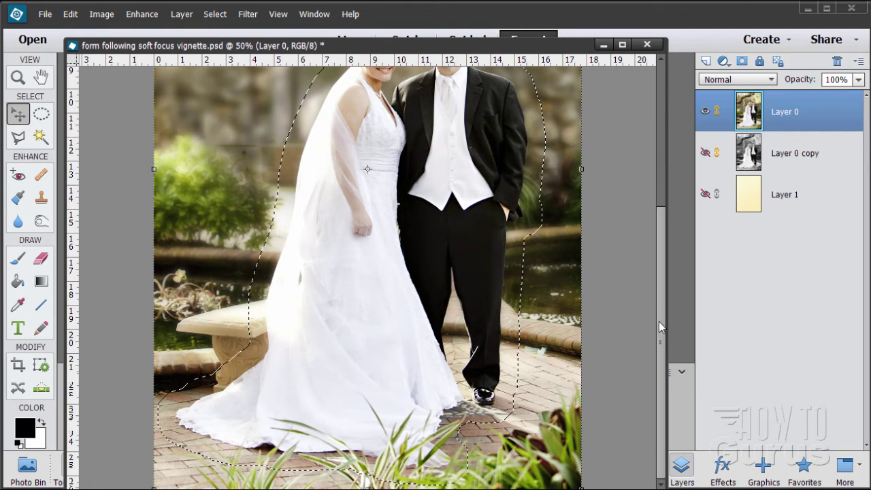
- Add a layer mask to Layer 0 from the expanded couple selection
{"action": "left_click_drag", "start_coordinate": [658, 321], "coordinate": [644, 229]}
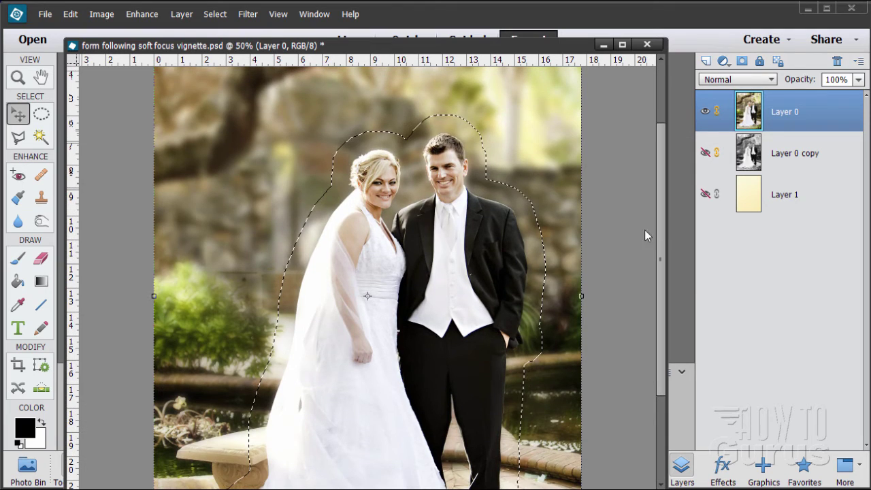
{"action": "left_click", "coordinate": [743, 62]}
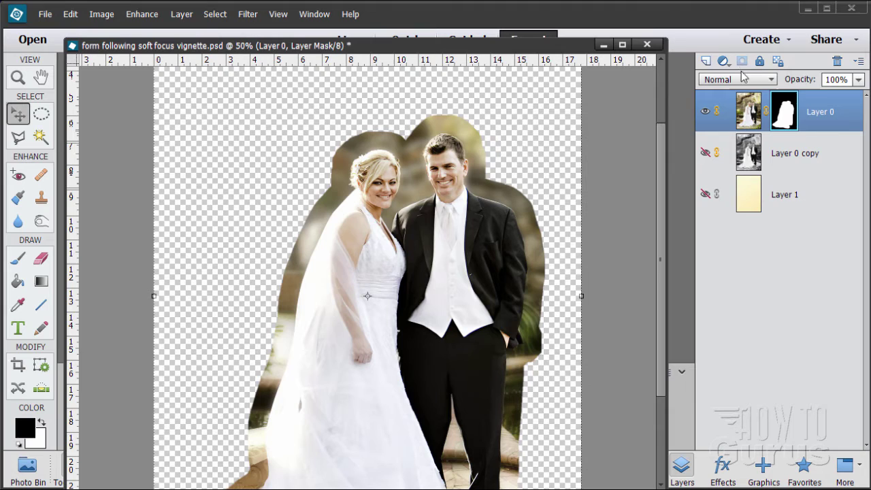
{"action": "left_click", "coordinate": [182, 14]}
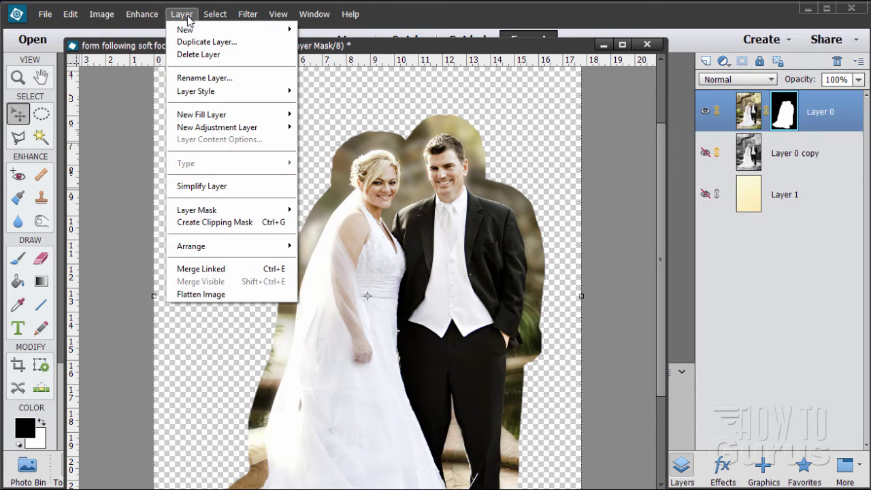
{"action": "mouse_move", "coordinate": [190, 215]}
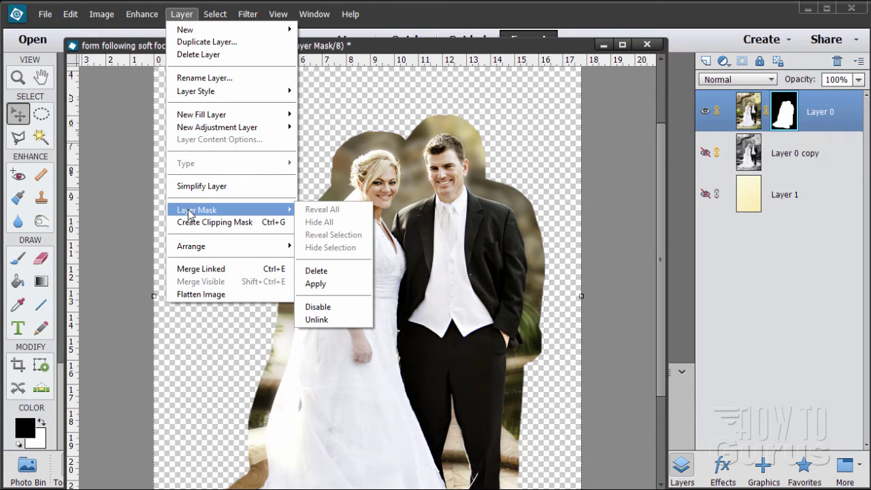
{"action": "key", "text": "Escape"}
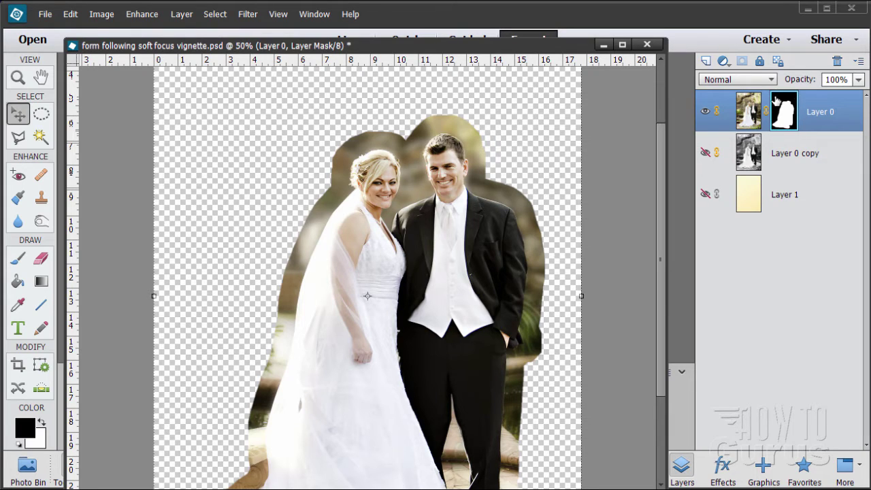
- Apply a 25-pixel Gaussian Blur to Layer 0's mask to feather the couple's edges
{"action": "left_click", "coordinate": [247, 15]}
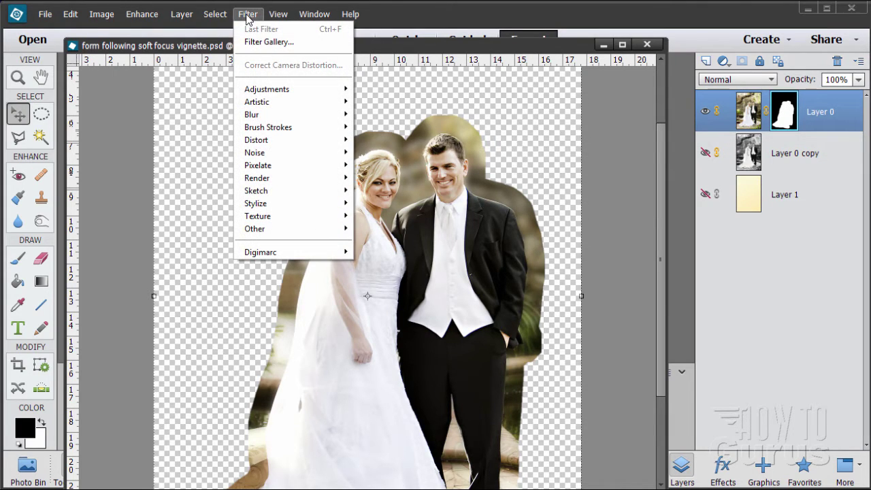
{"action": "mouse_move", "coordinate": [266, 115]}
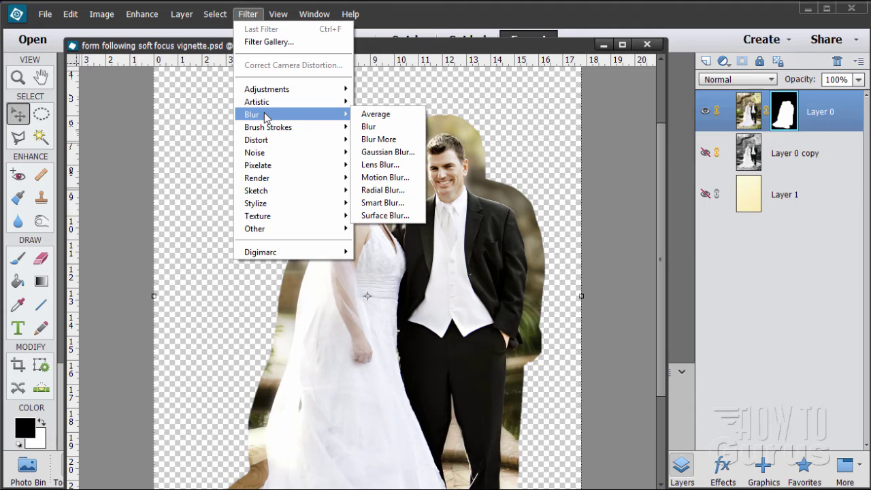
{"action": "left_click", "coordinate": [397, 152]}
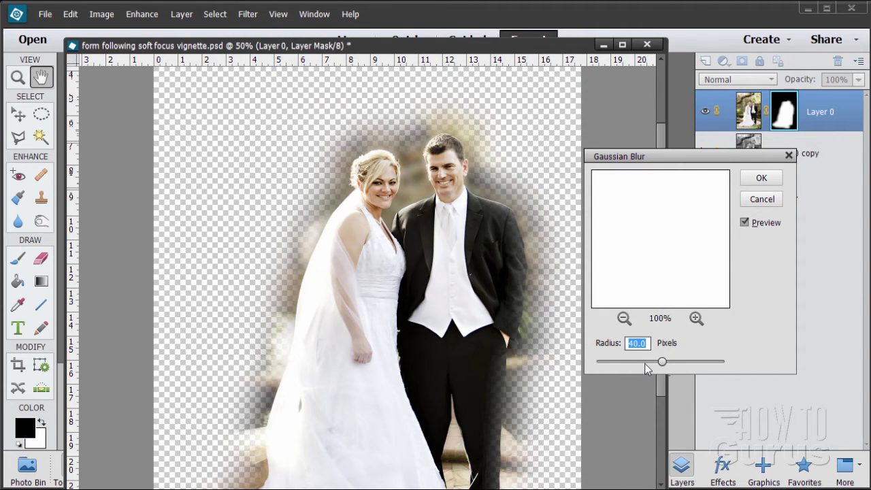
{"action": "left_click", "coordinate": [618, 363]}
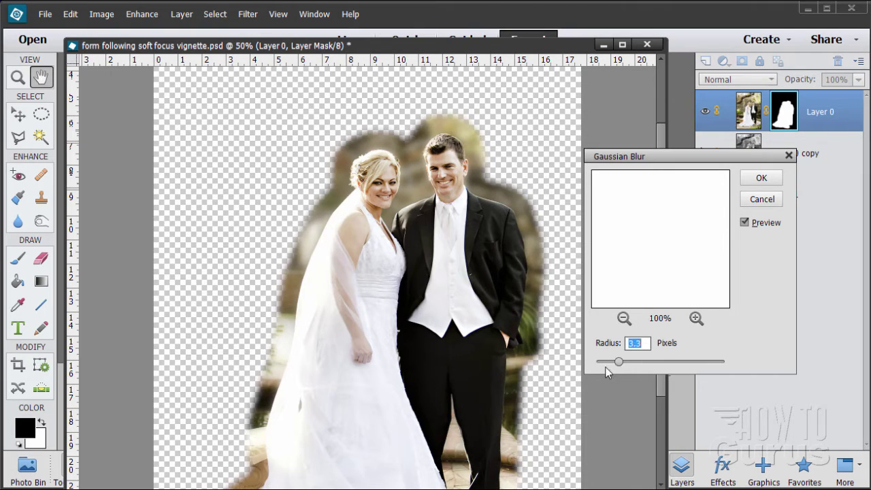
{"action": "left_click_drag", "start_coordinate": [618, 364], "coordinate": [656, 365]}
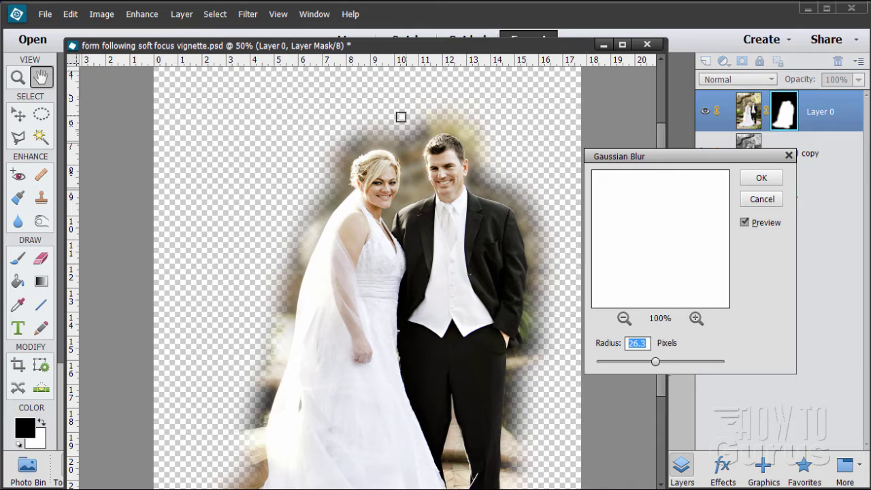
{"action": "left_click_drag", "start_coordinate": [655, 365], "coordinate": [659, 366]}
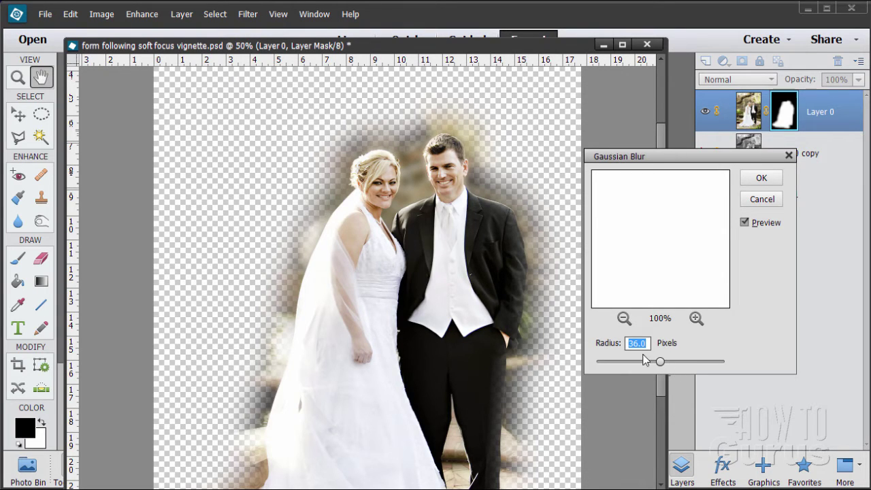
{"action": "left_click_drag", "start_coordinate": [661, 366], "coordinate": [656, 365]}
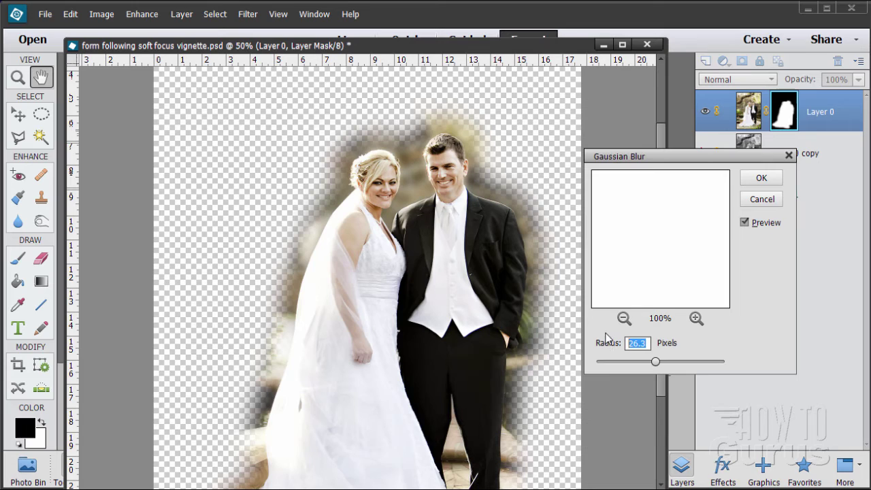
{"action": "type", "text": "25"}
{"action": "left_click", "coordinate": [761, 178]}
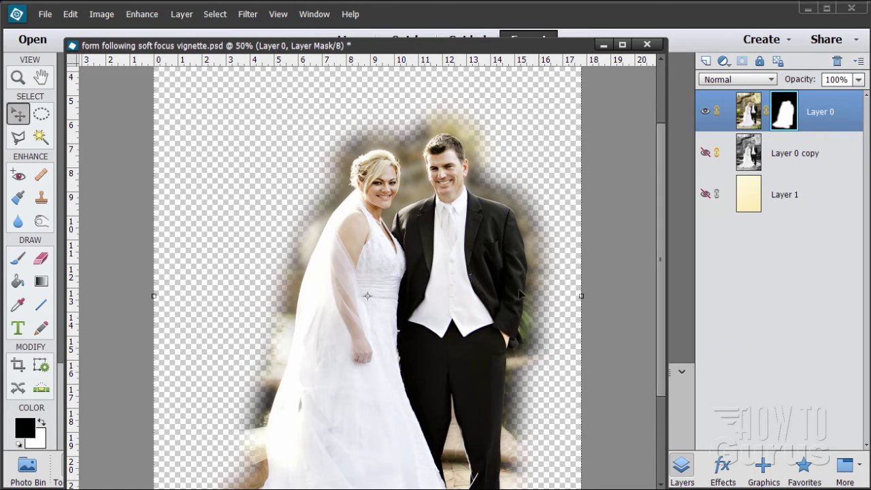
- Show the cream Layer 1 behind the feathered couple
{"action": "left_click", "coordinate": [705, 195]}
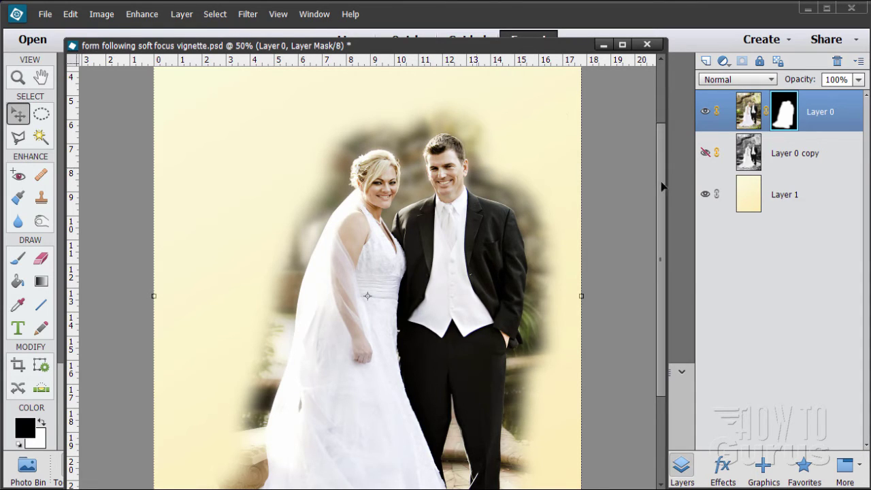
- Delete Layer 0 copy and duplicate the masked Layer 0
{"action": "left_click", "coordinate": [798, 145]}
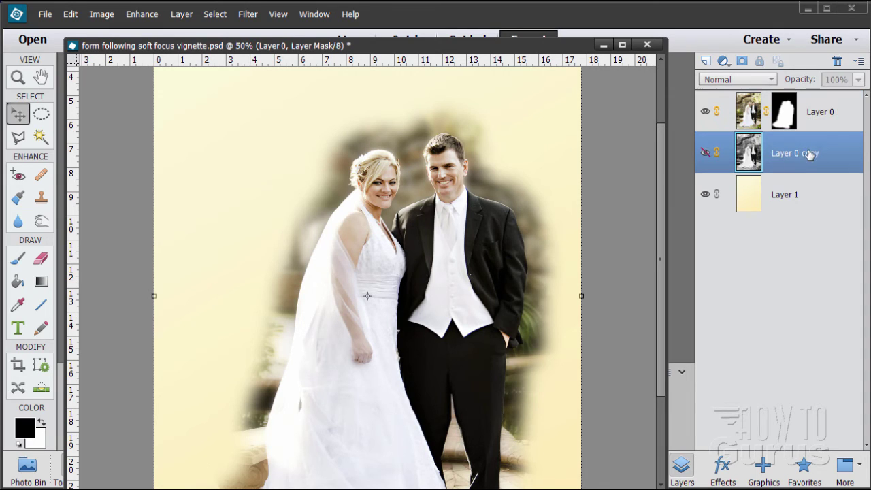
{"action": "left_click", "coordinate": [837, 63]}
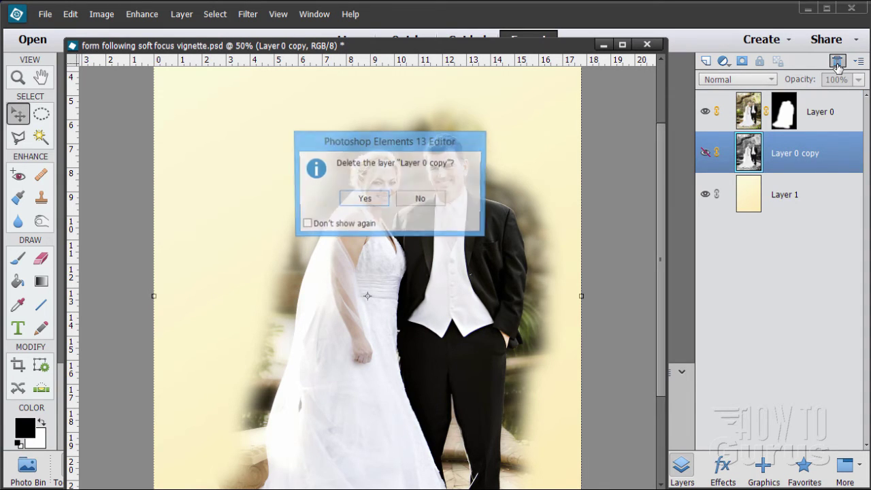
{"action": "left_click", "coordinate": [372, 202]}
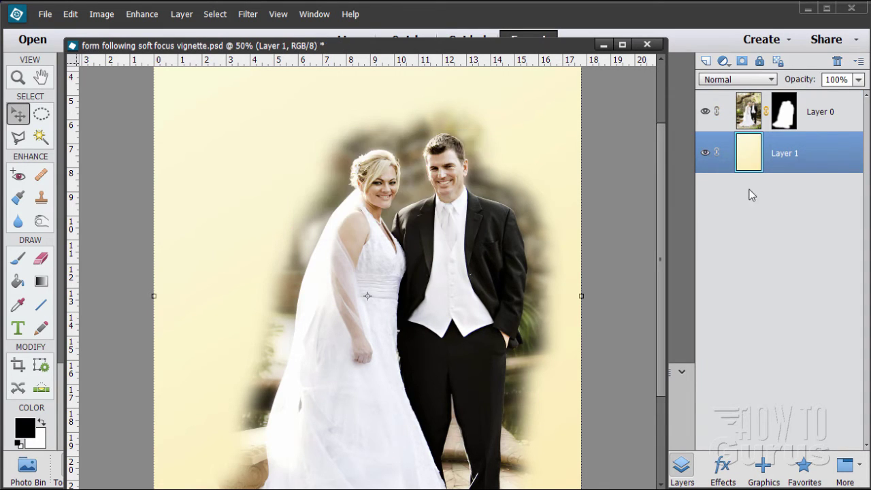
{"action": "left_click", "coordinate": [748, 119]}
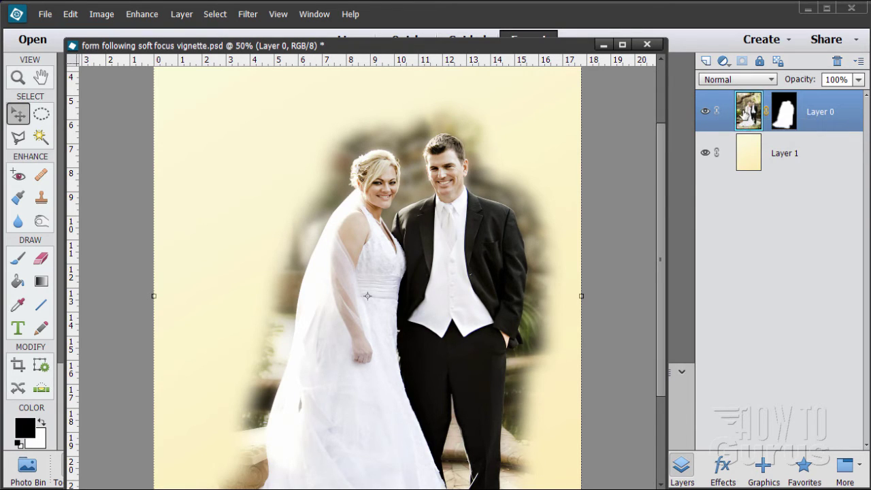
{"action": "left_click_drag", "start_coordinate": [745, 115], "coordinate": [706, 61]}
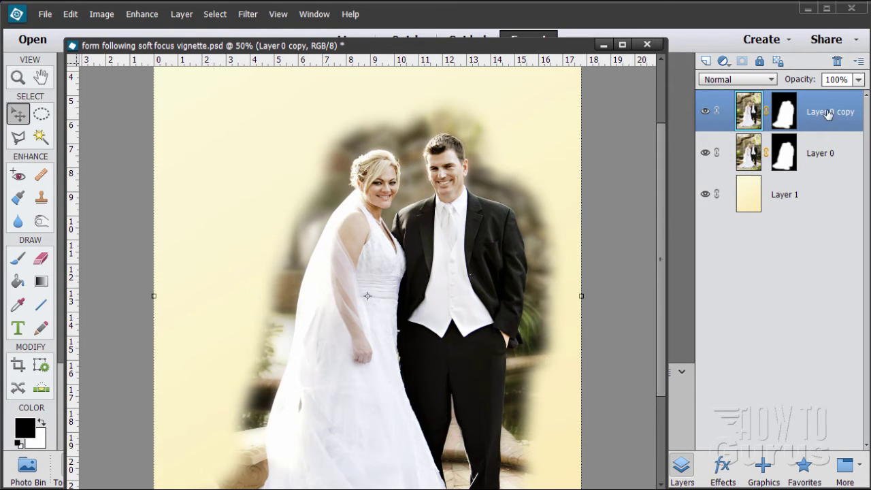
- Rename the layers 'original' and 'B&W'
{"action": "double_click", "coordinate": [824, 153]}
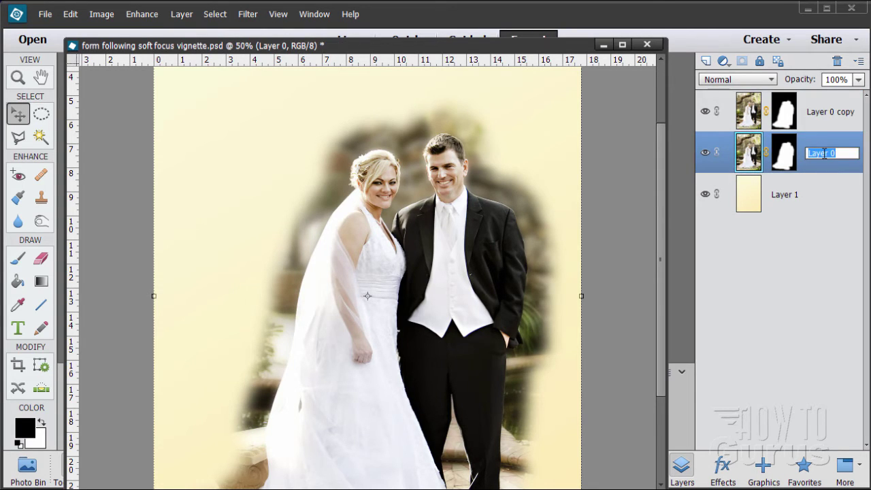
{"action": "type", "text": "ort"}
{"action": "double_click", "coordinate": [816, 113]}
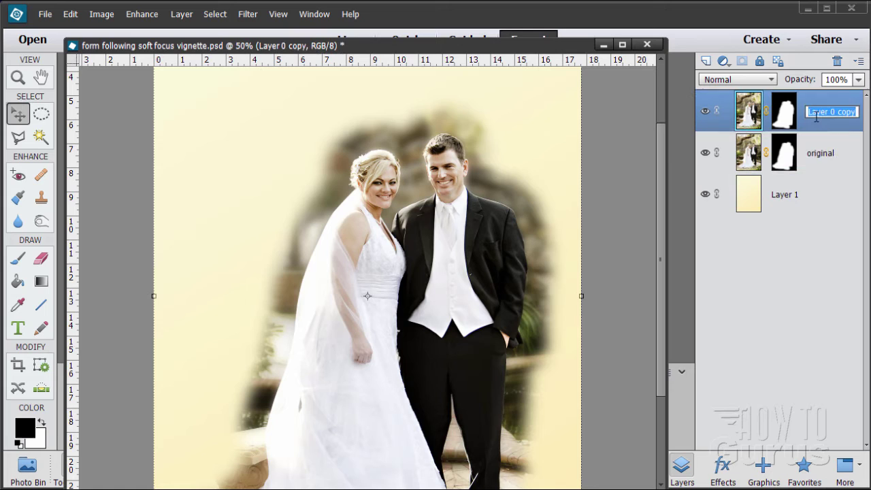
{"action": "type", "text": "B&W"}
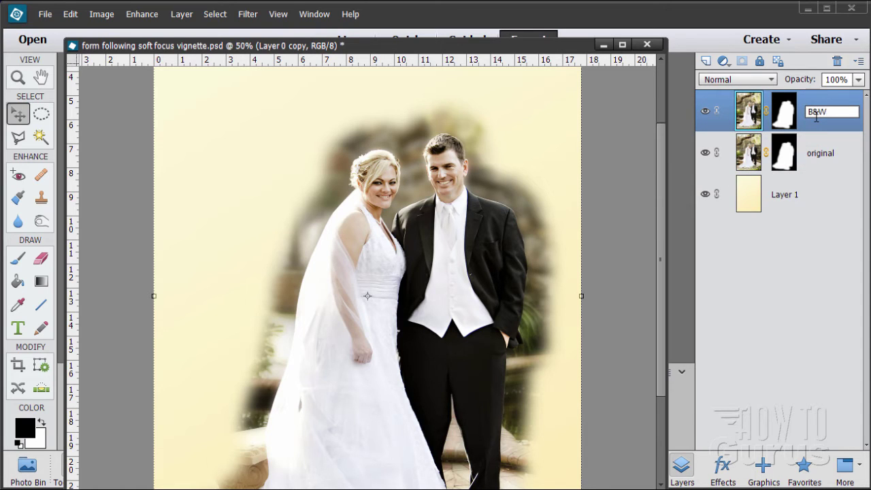
{"action": "key", "text": "Return"}
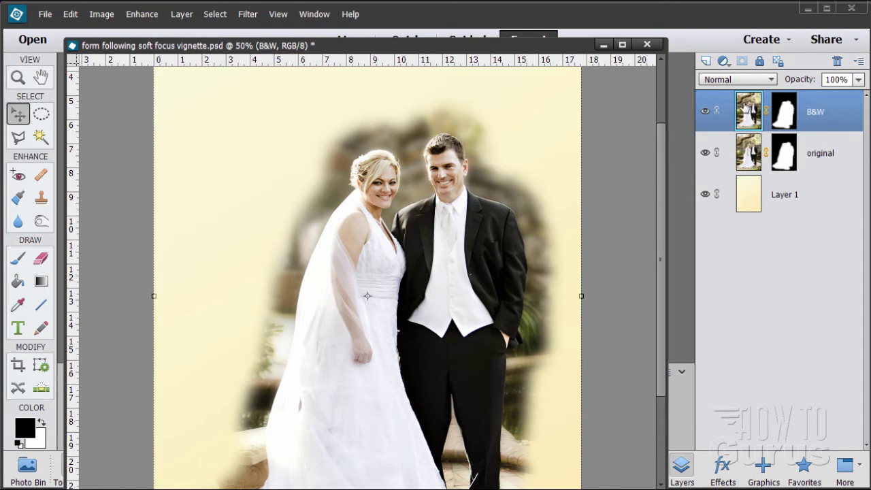
- Move B&W below original and delete its layer mask
{"action": "left_click_drag", "start_coordinate": [746, 109], "coordinate": [748, 166]}
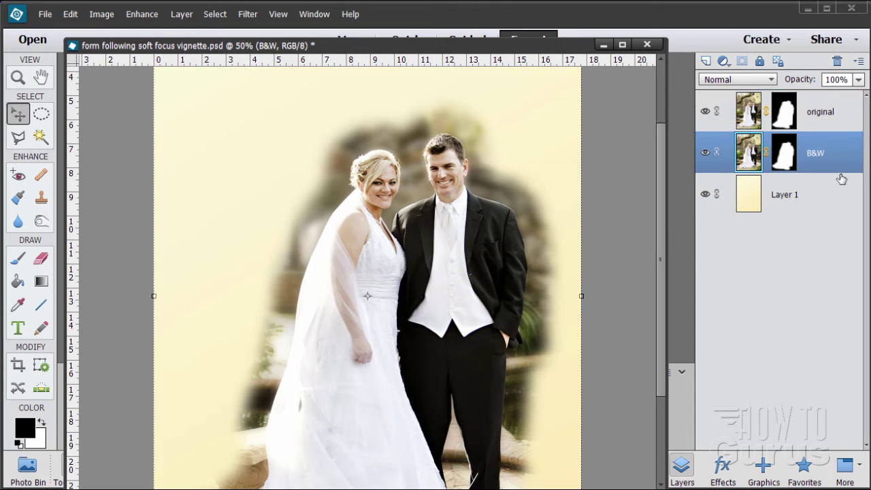
{"action": "left_click", "coordinate": [787, 160]}
{"action": "right_click", "coordinate": [793, 159]}
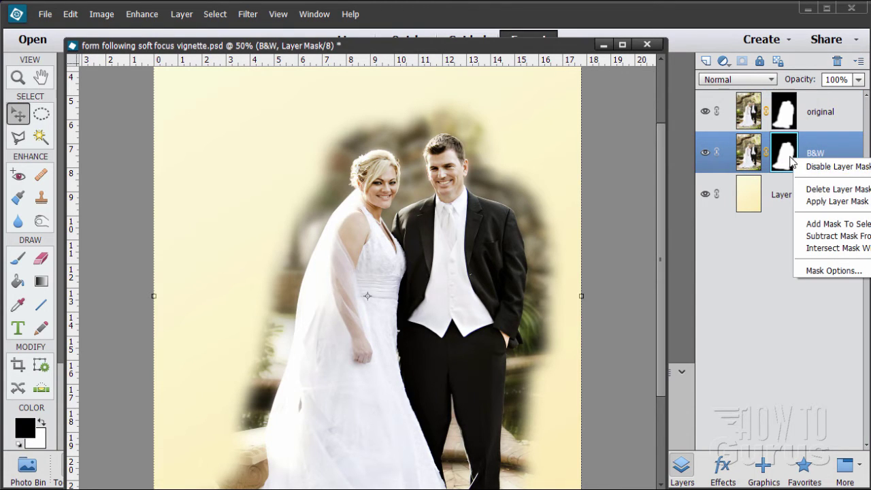
{"action": "left_click", "coordinate": [840, 190]}
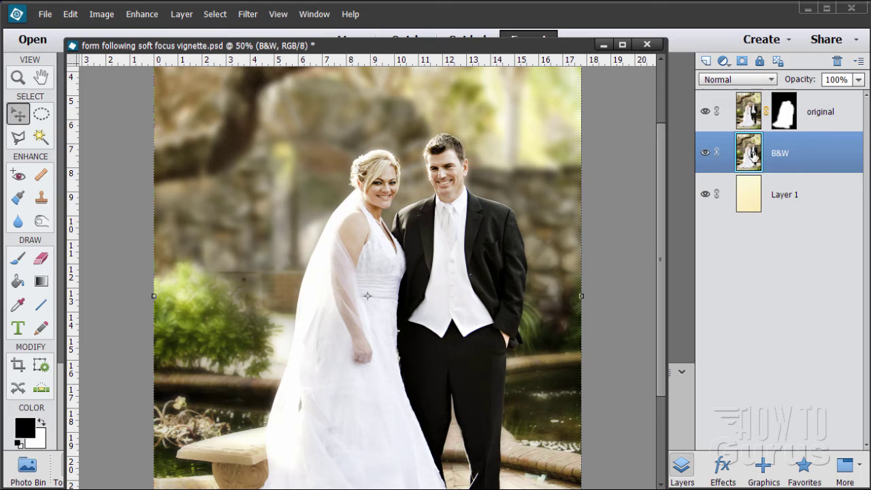
{"action": "left_click", "coordinate": [180, 15]}
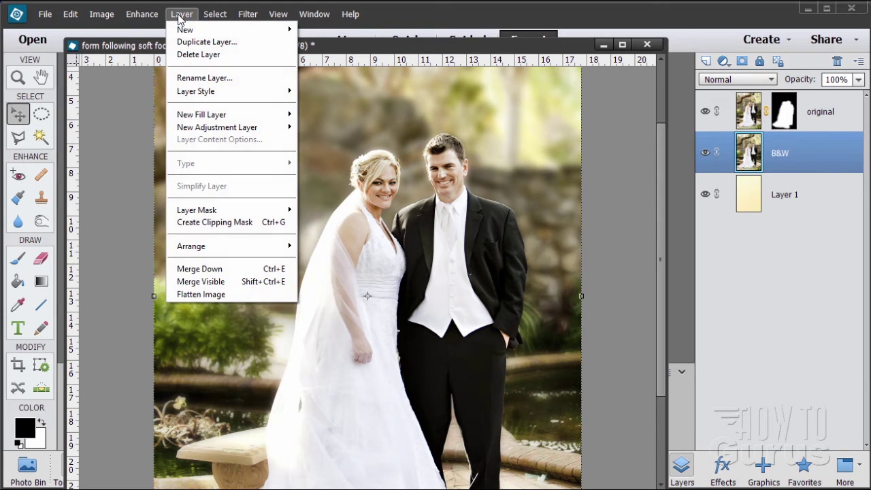
{"action": "mouse_move", "coordinate": [144, 19]}
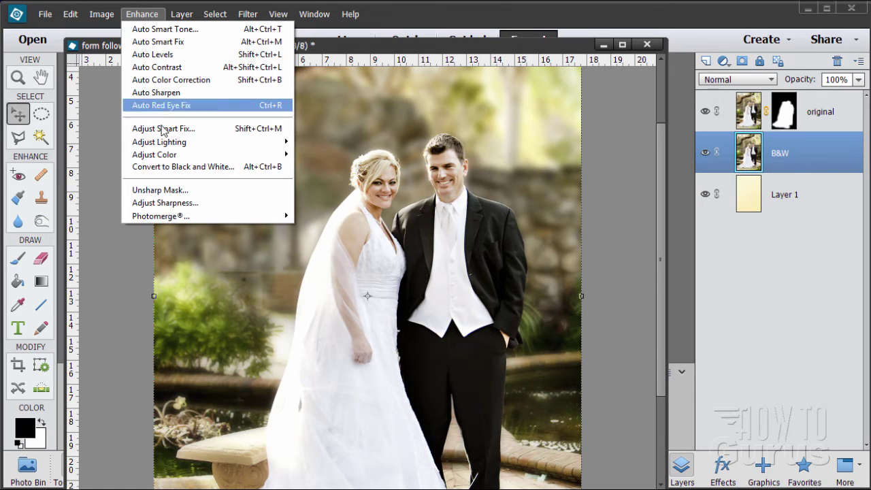
{"action": "left_click", "coordinate": [182, 166]}
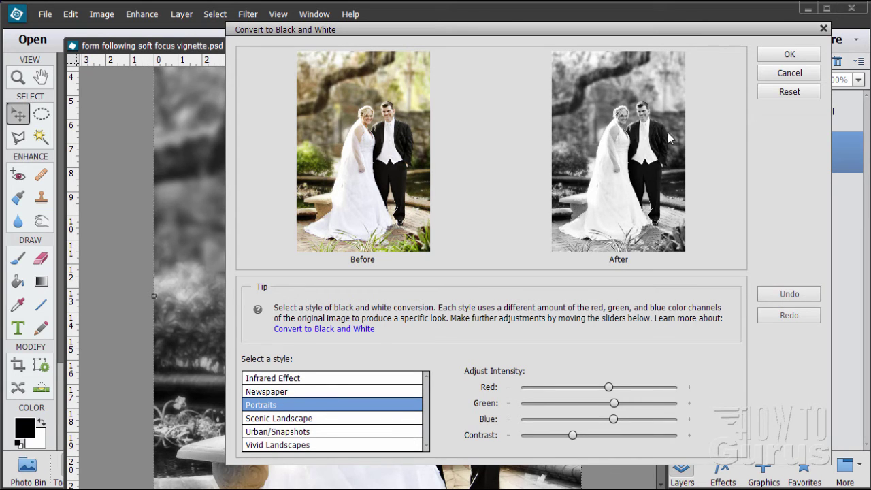
{"action": "left_click", "coordinate": [777, 53]}
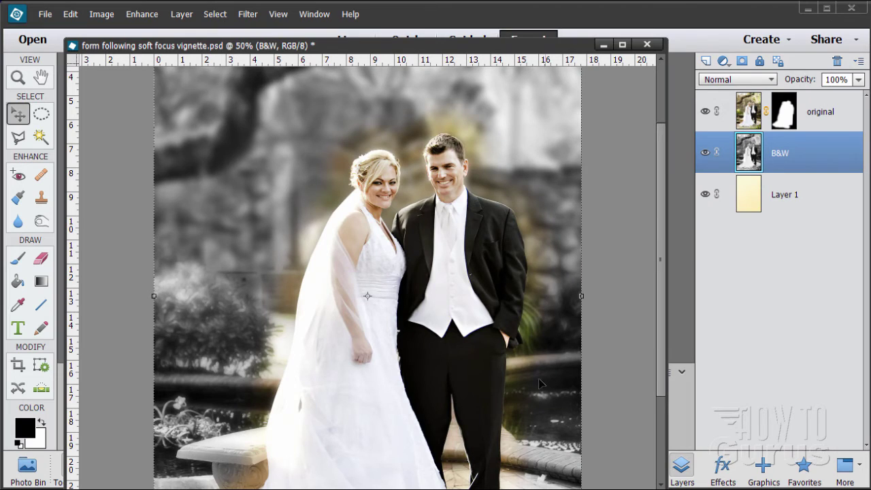
{"action": "left_click", "coordinate": [705, 152]}
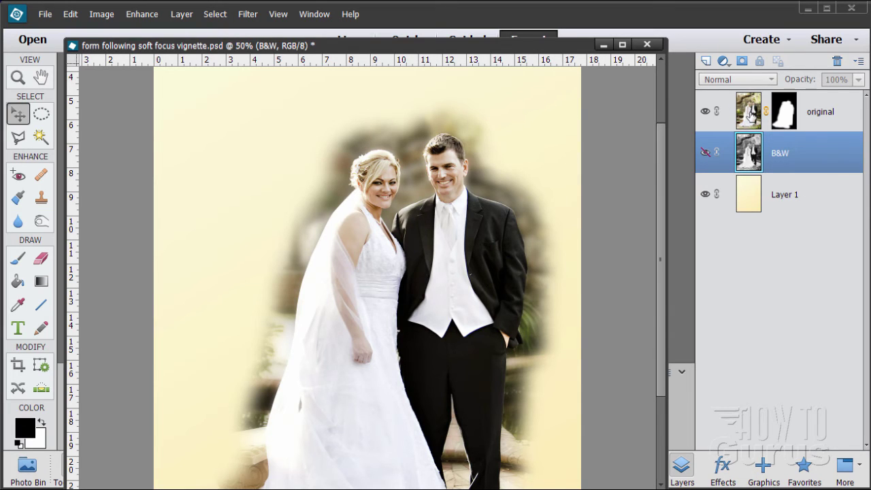
{"action": "left_click", "coordinate": [705, 151]}
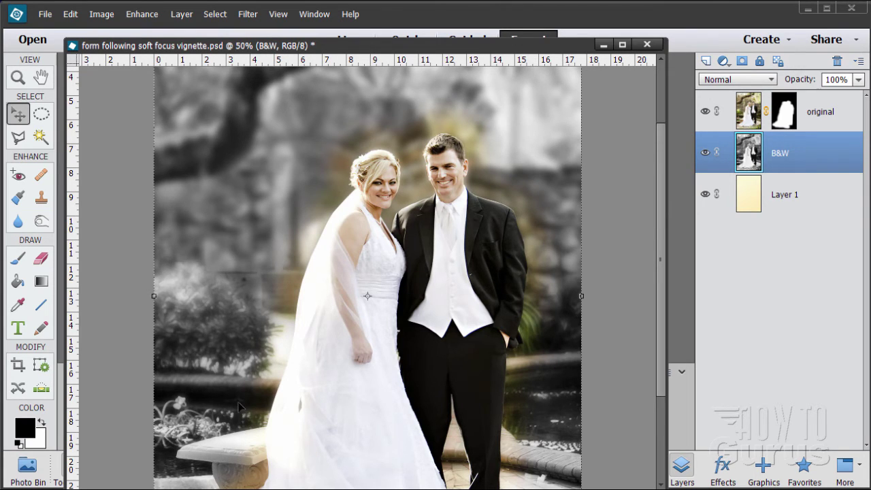
- Link the original and B&W layers and hide B&W
{"action": "left_click_drag", "start_coordinate": [663, 218], "coordinate": [660, 351]}
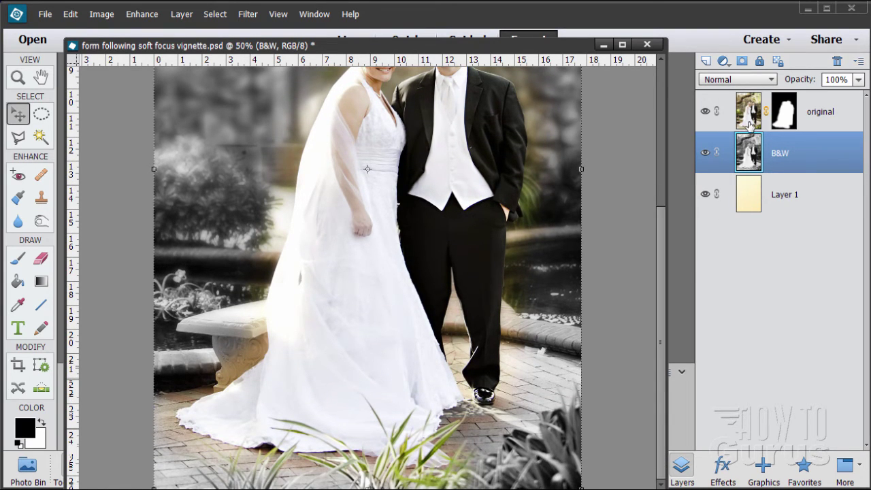
{"action": "left_click", "coordinate": [716, 111]}
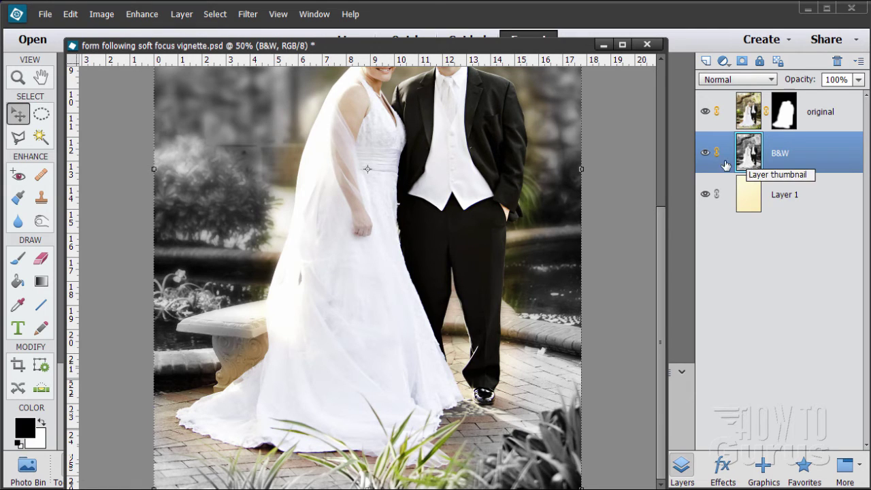
{"action": "left_click", "coordinate": [706, 153]}
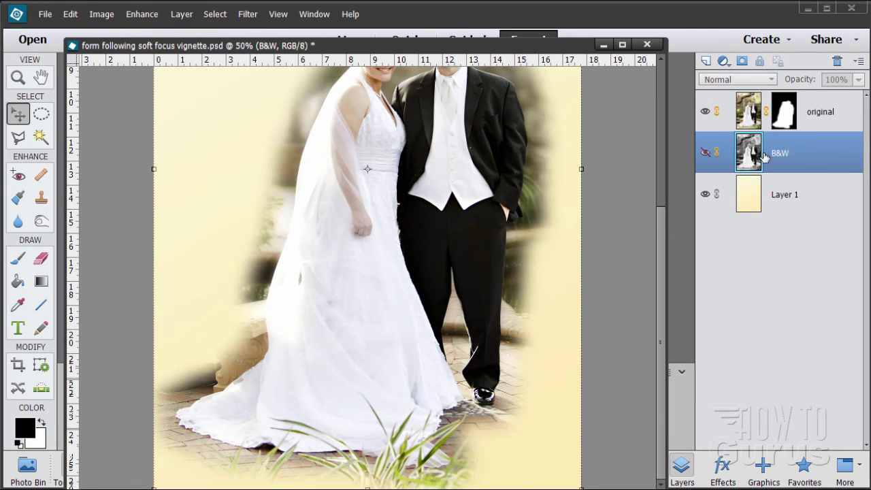
- Move the colour vignetted image up and to the right over the cream background
{"action": "left_click", "coordinate": [747, 121]}
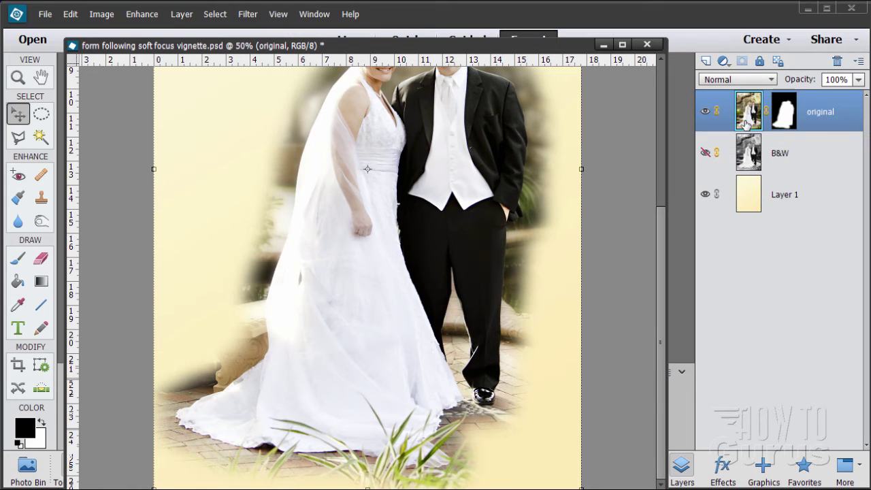
{"action": "left_click_drag", "start_coordinate": [745, 124], "coordinate": [745, 111]}
{"action": "left_click_drag", "start_coordinate": [379, 352], "coordinate": [410, 320]}
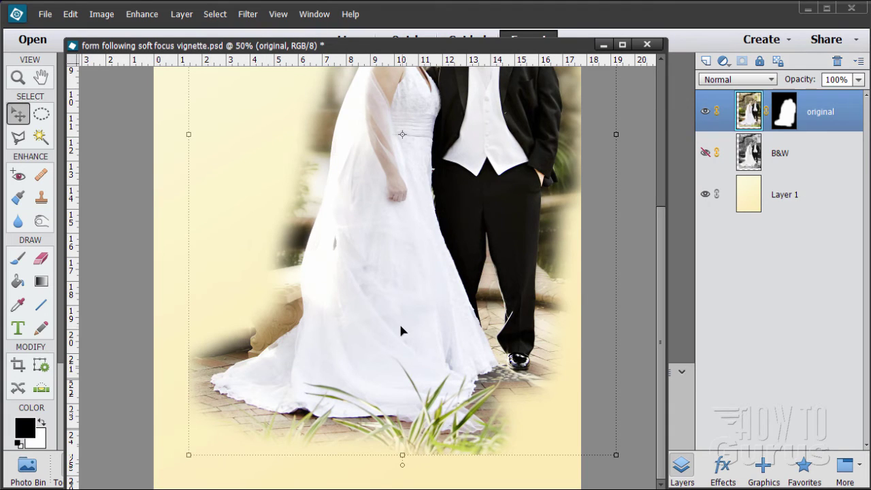
{"action": "key", "text": "shift+Up"}
{"action": "key", "text": "shift+Up"}
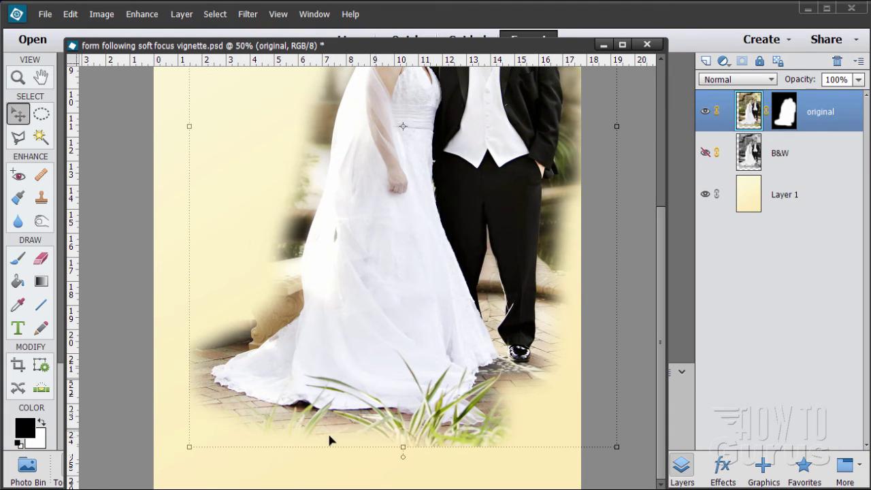
{"action": "left_click", "coordinate": [292, 481]}
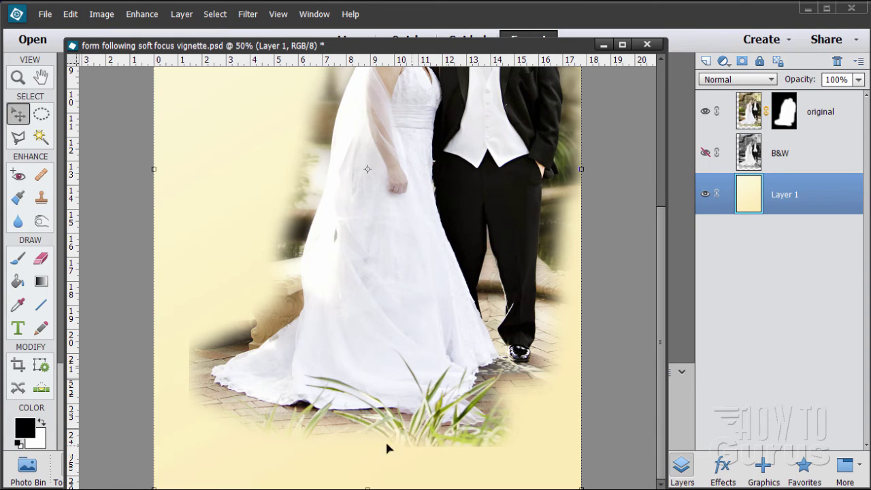
{"action": "left_click_drag", "start_coordinate": [348, 349], "coordinate": [349, 339]}
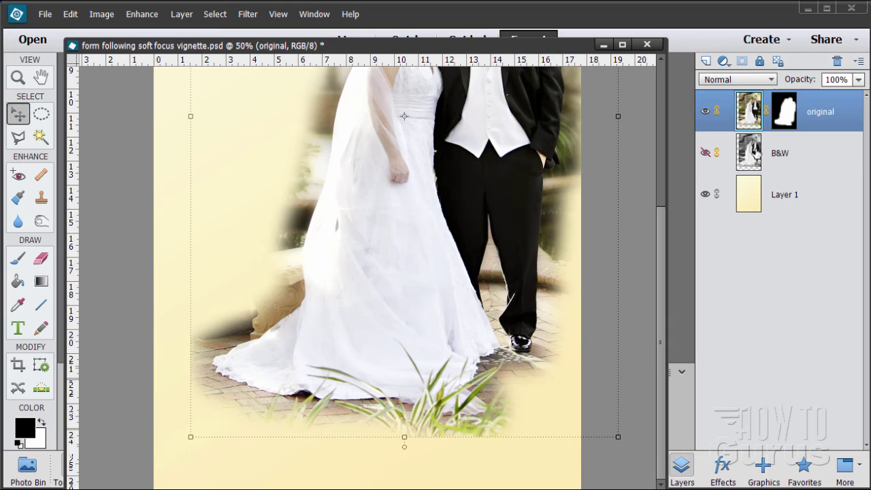
- Target the original layer's mask and load a black Soft Round 200 px brush, size 100
{"action": "left_click", "coordinate": [787, 120]}
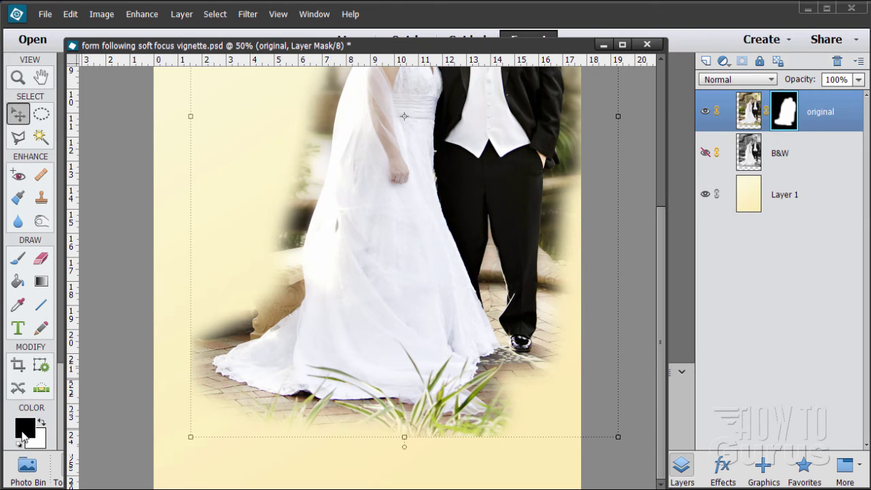
{"action": "left_click", "coordinate": [27, 259]}
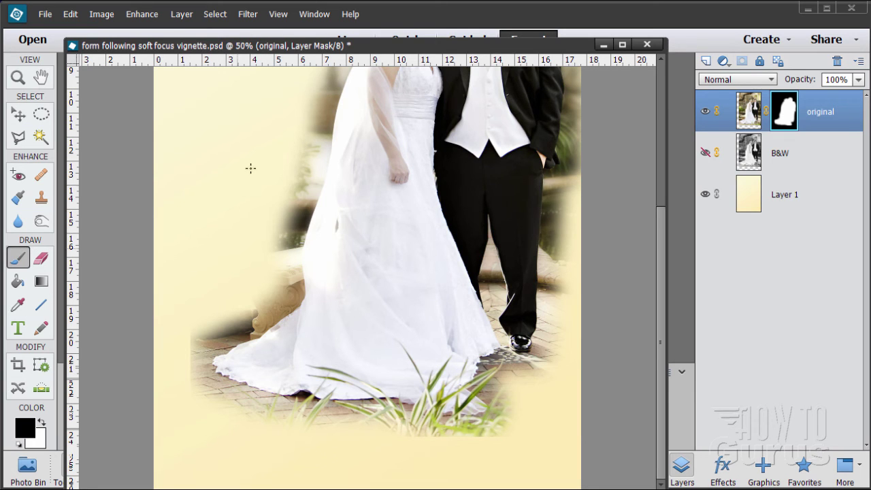
{"action": "left_click_drag", "start_coordinate": [150, 51], "coordinate": [504, 16]}
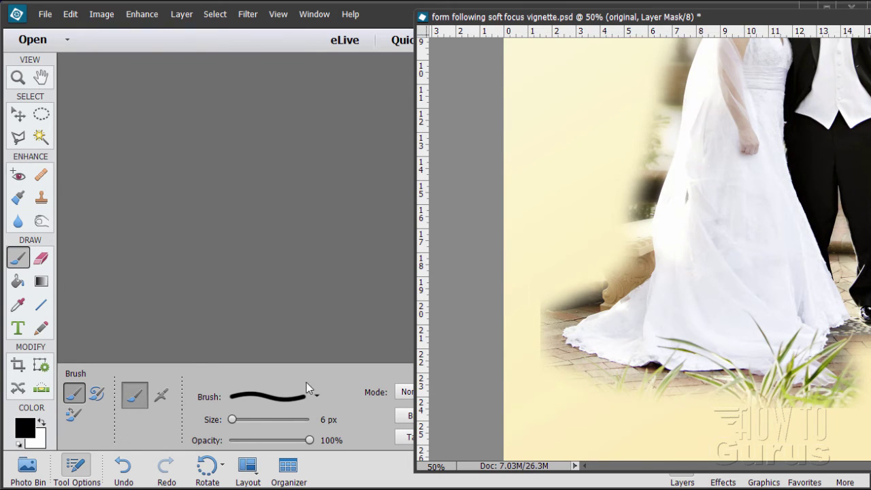
{"action": "left_click", "coordinate": [336, 419]}
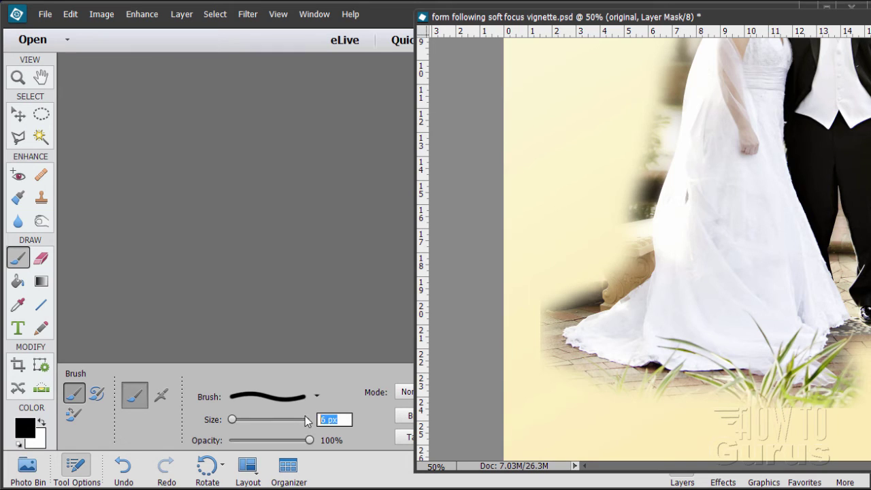
{"action": "type", "text": "100"}
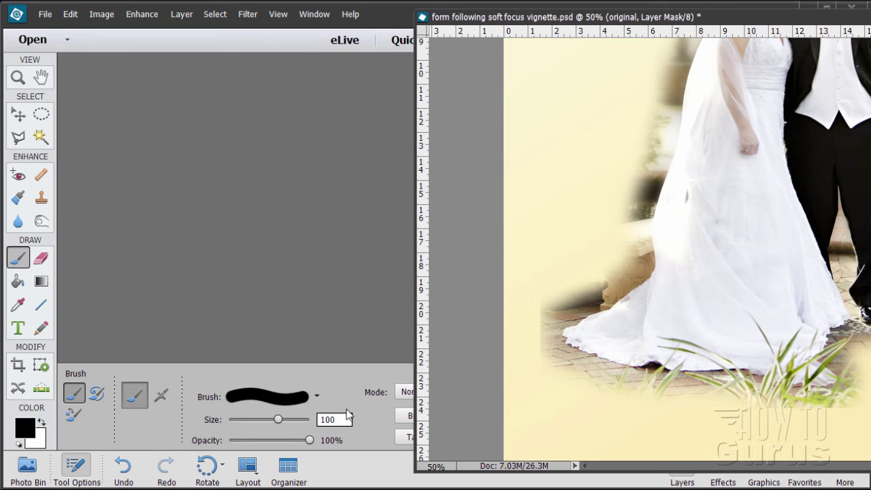
{"action": "left_click", "coordinate": [287, 399]}
{"action": "scroll", "coordinate": [266, 391], "scroll_direction": "down", "scroll_amount": 5}
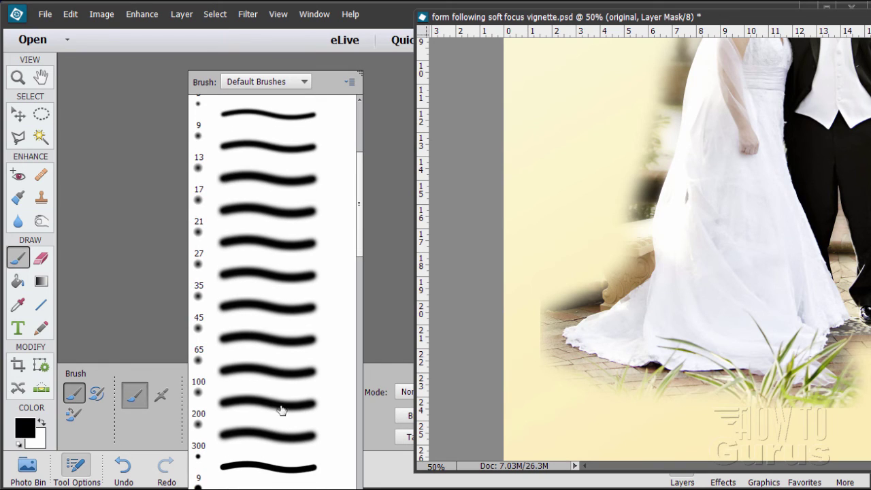
{"action": "double_click", "coordinate": [229, 407]}
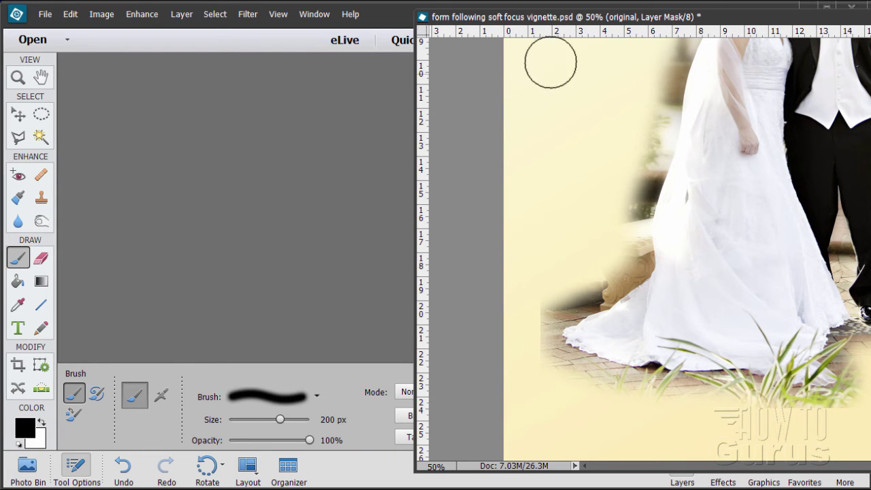
{"action": "left_click_drag", "start_coordinate": [550, 16], "coordinate": [204, 12]}
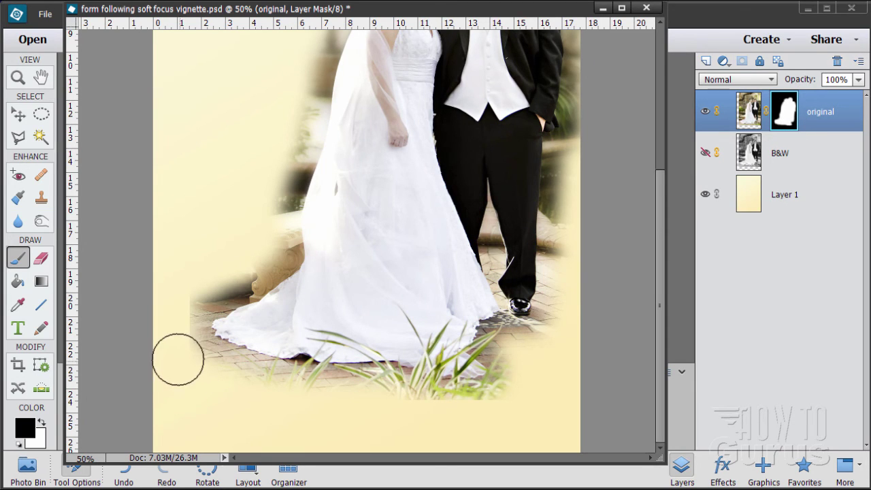
- Paint black along the left brick edge, shift the colour photo down-left, and show the B&W layer
{"action": "mouse_move", "coordinate": [176, 350]}
{"action": "left_mouse_down"}
{"action": "mouse_move", "coordinate": [179, 263]}
{"action": "mouse_move", "coordinate": [160, 303]}
{"action": "mouse_move", "coordinate": [172, 315]}
{"action": "mouse_move", "coordinate": [191, 272]}
{"action": "mouse_move", "coordinate": [164, 326]}
{"action": "left_mouse_up"}
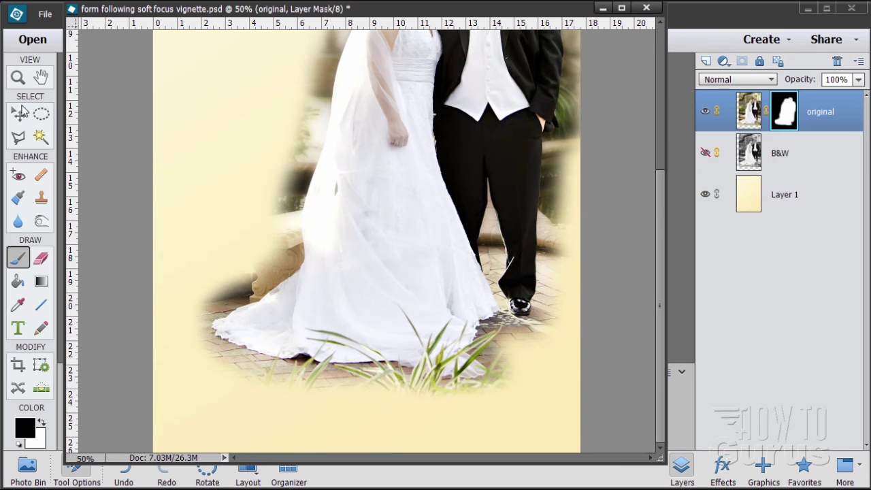
{"action": "left_click", "coordinate": [20, 114]}
{"action": "left_click_drag", "start_coordinate": [412, 193], "coordinate": [382, 201]}
{"action": "left_click_drag", "start_coordinate": [380, 235], "coordinate": [373, 281]}
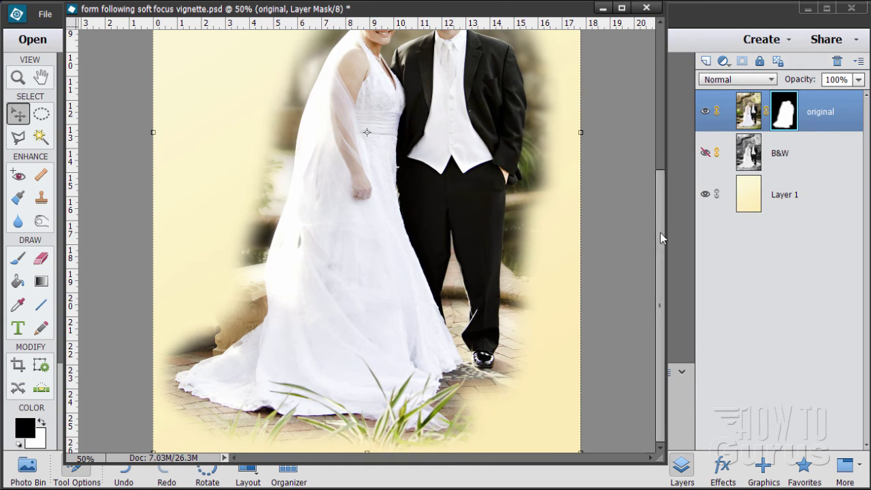
{"action": "left_click_drag", "start_coordinate": [662, 200], "coordinate": [652, 115]}
{"action": "left_click", "coordinate": [705, 152]}
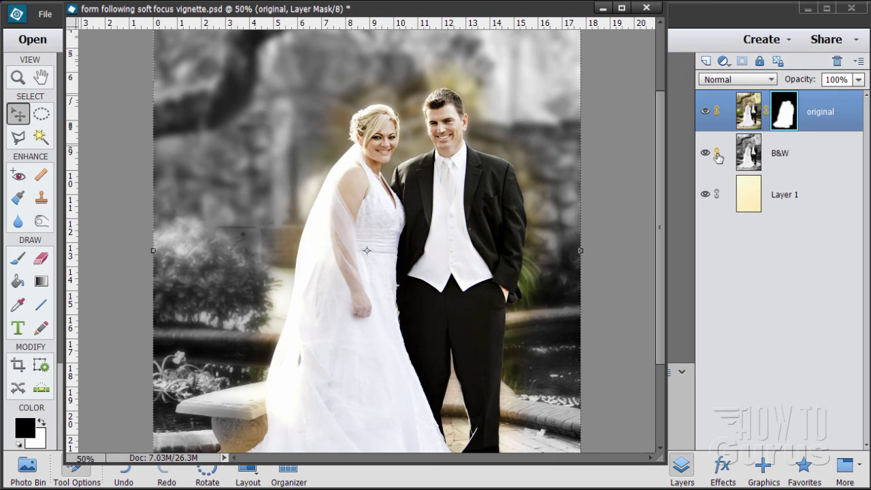
{"action": "left_click_drag", "start_coordinate": [662, 170], "coordinate": [659, 164]}
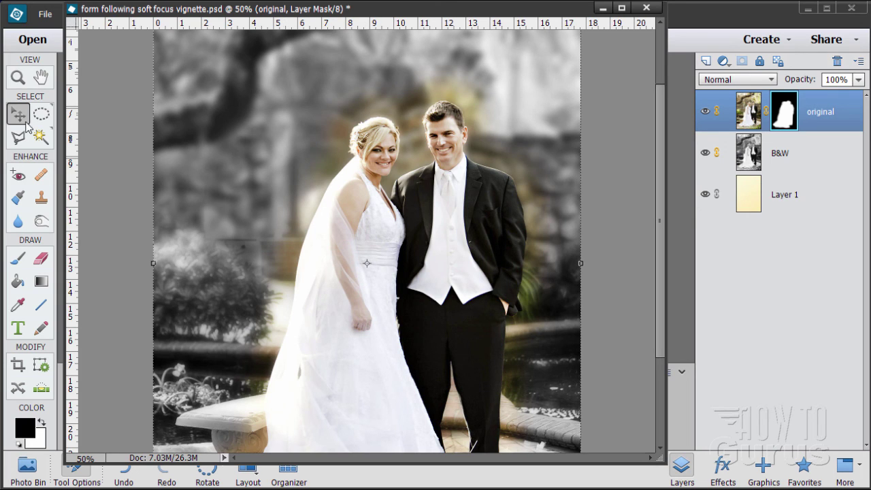
{"action": "left_click", "coordinate": [22, 83]}
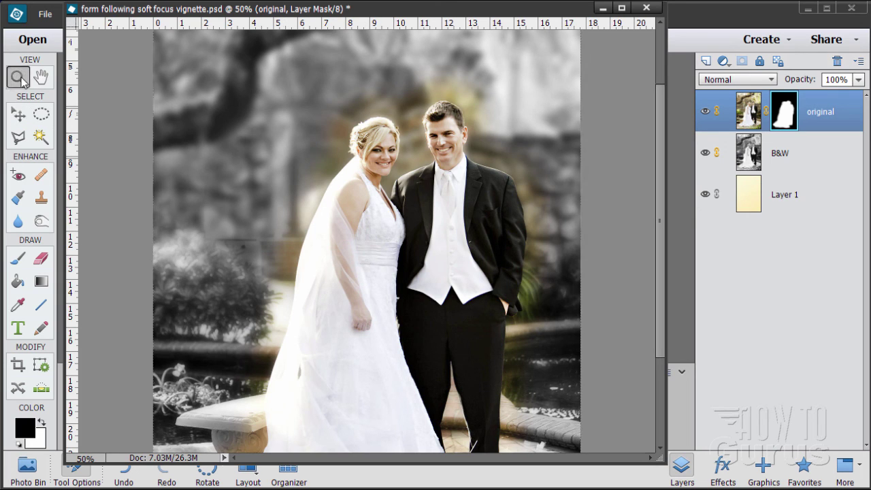
{"action": "left_click", "coordinate": [326, 268], "text": "alt"}
{"action": "left_click", "coordinate": [360, 270], "text": "alt"}
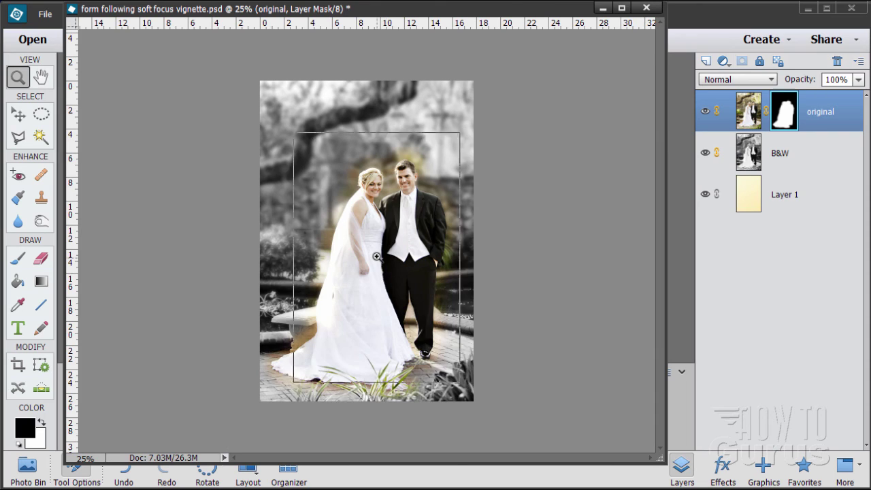
{"action": "left_click", "coordinate": [378, 258]}
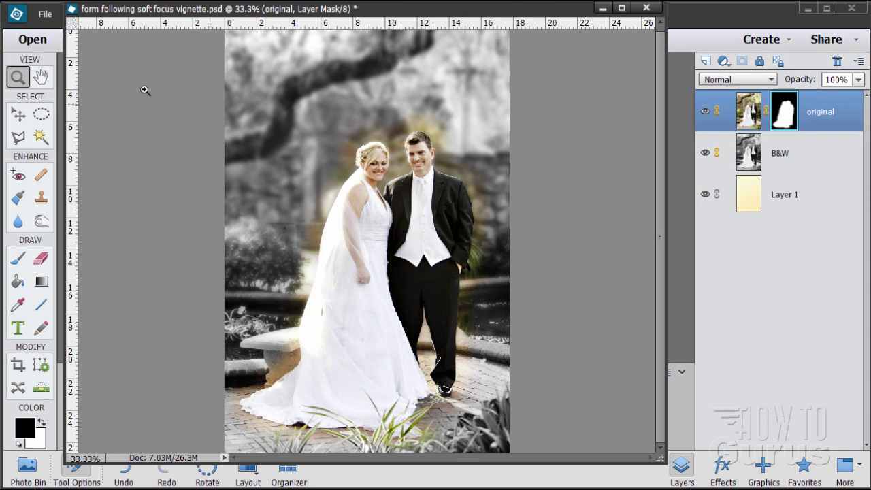
{"action": "left_click", "coordinate": [19, 115]}
- Deselect the original layer to review the colour couple against the black-and-white garden
{"action": "left_click", "coordinate": [540, 323]}
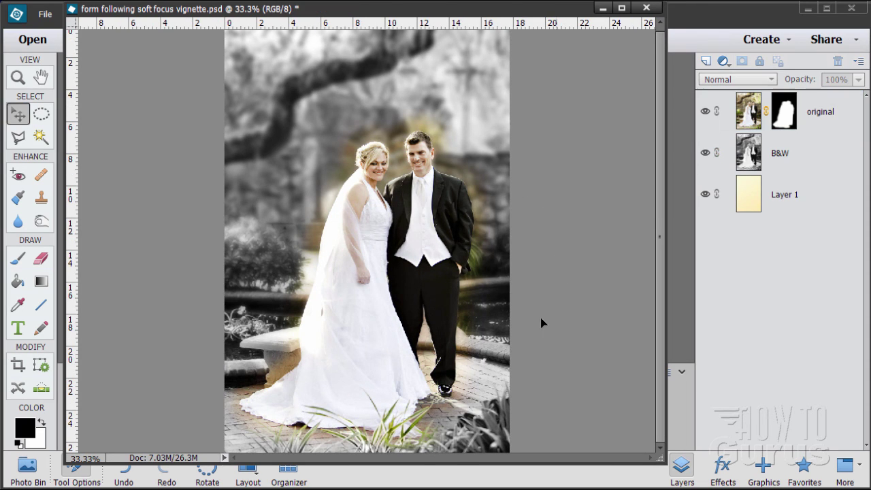